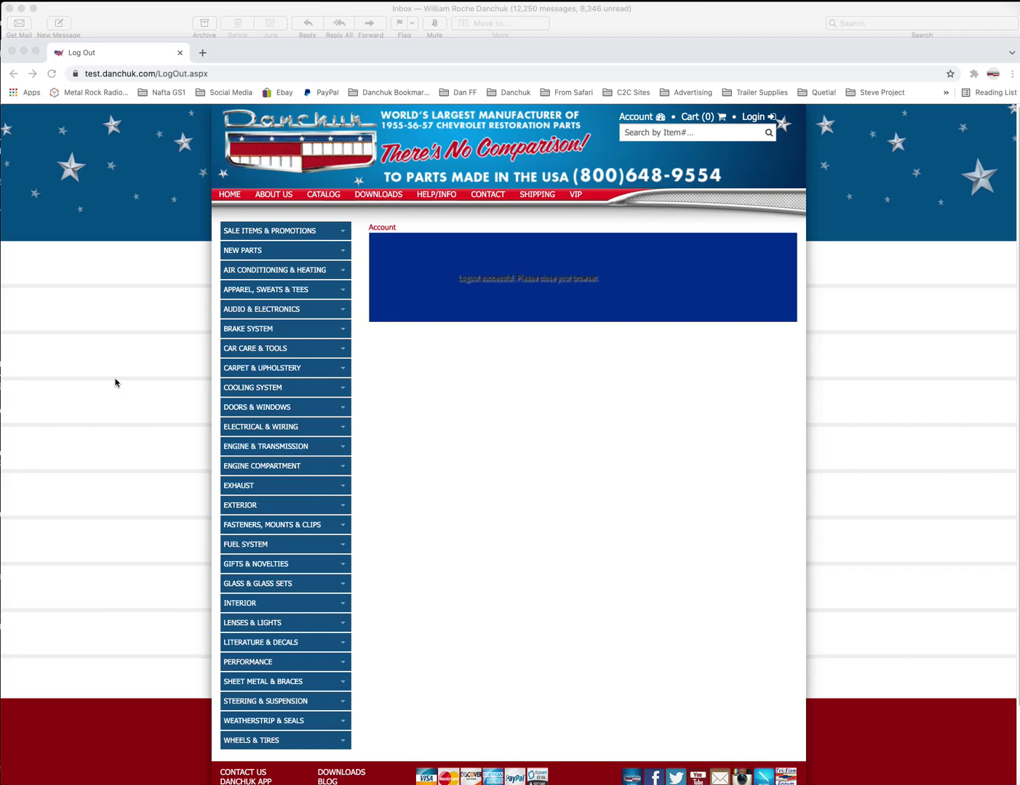
# Sign in to the Danchuk account using the browser's saved login credentials.
pyautogui.click(753, 117)
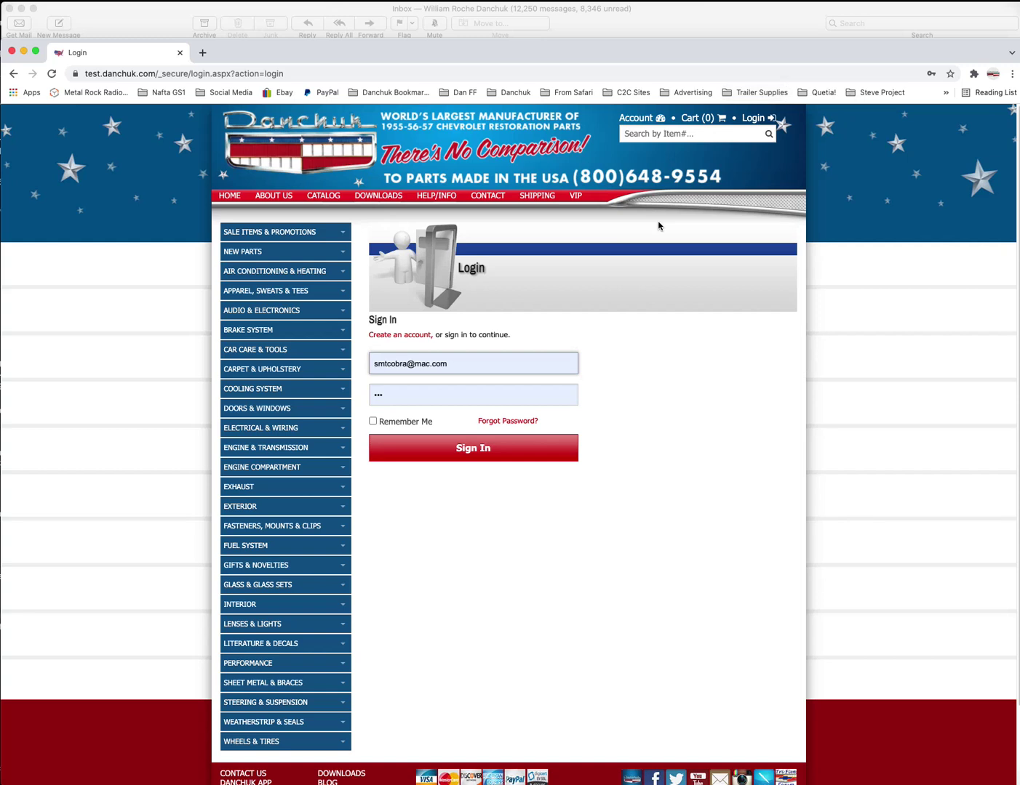
pyautogui.click(476, 450)
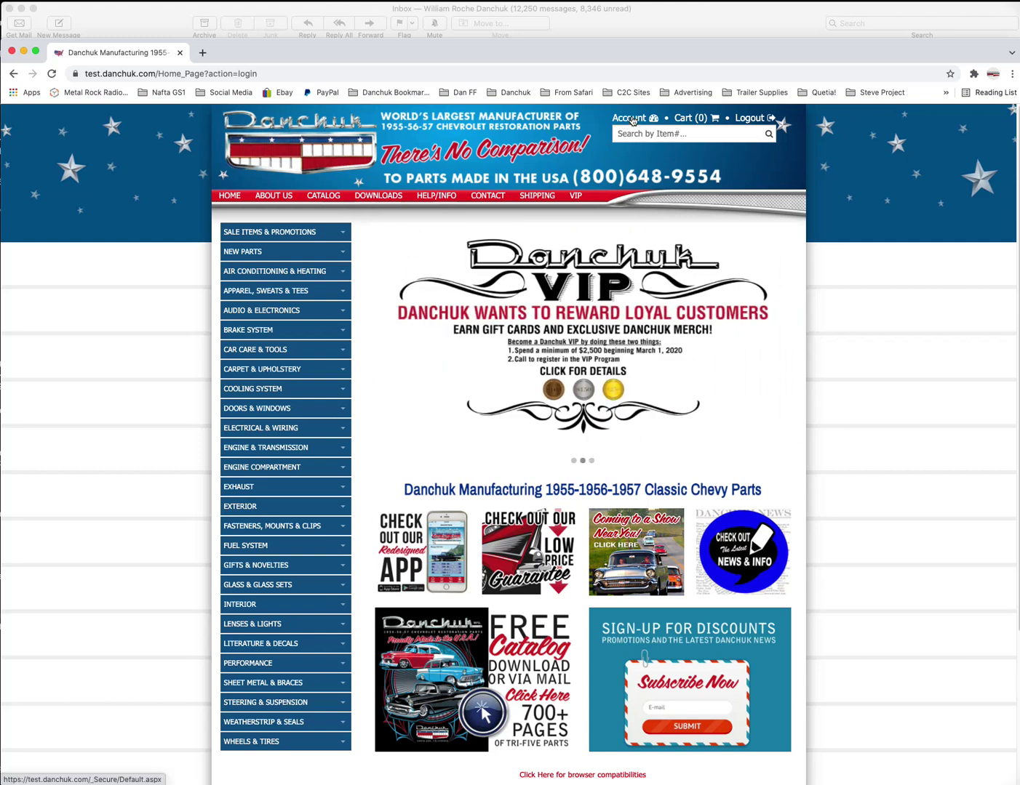
# Go to My Account and open its Wish Lists page, which is still empty.
pyautogui.click(632, 119)
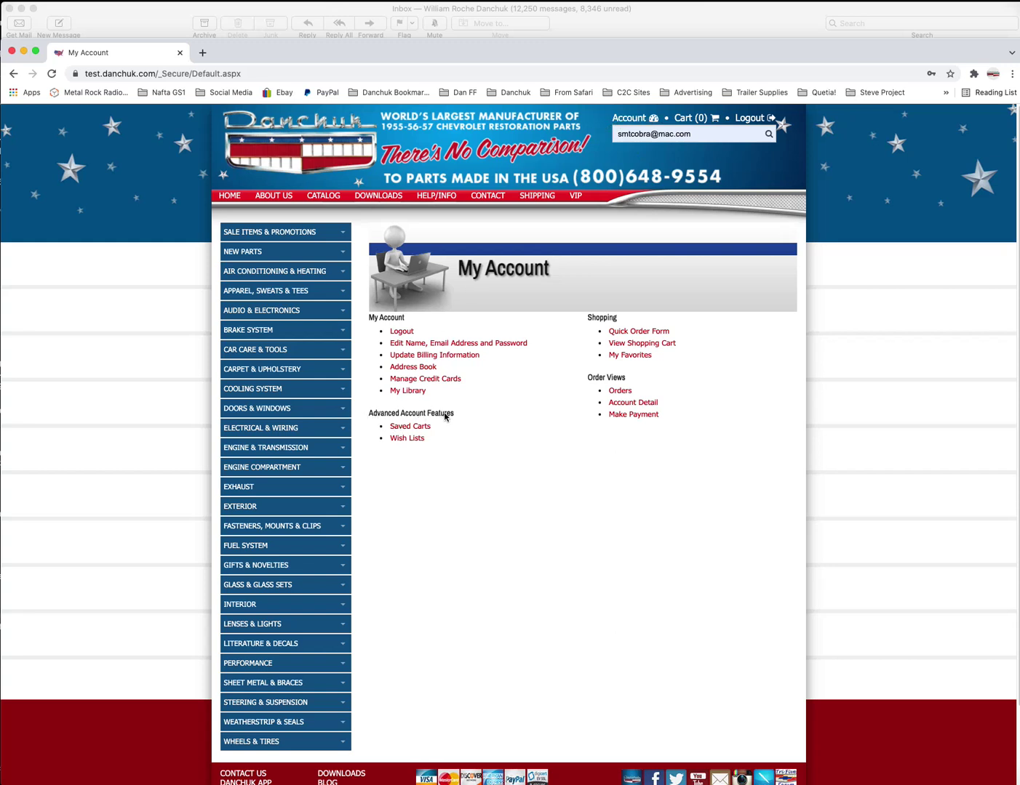
pyautogui.click(416, 439)
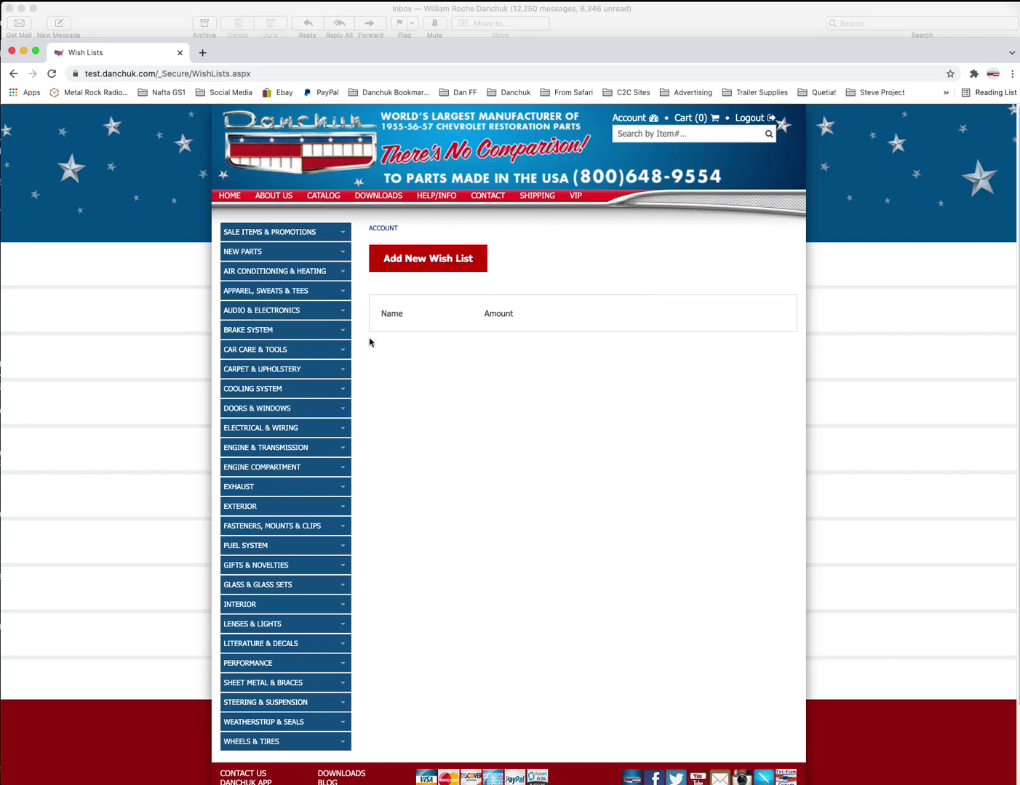
# Create and save a new wish list named 'Test Wish List'.
pyautogui.click(451, 259)
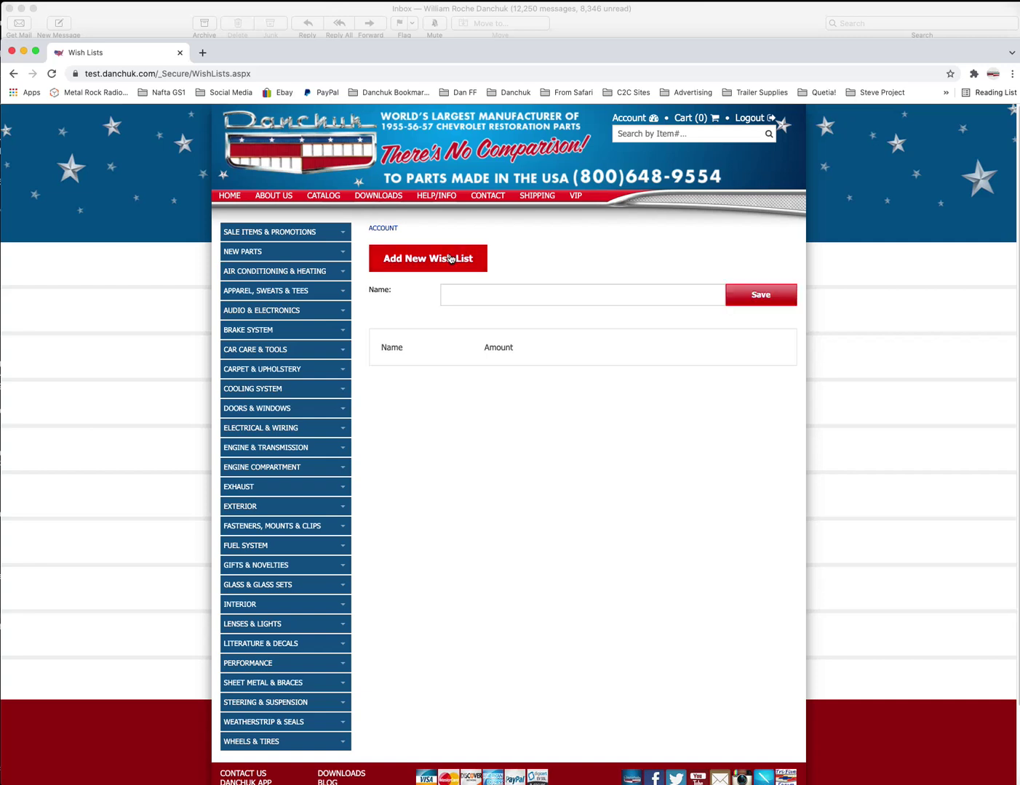
pyautogui.click(455, 294)
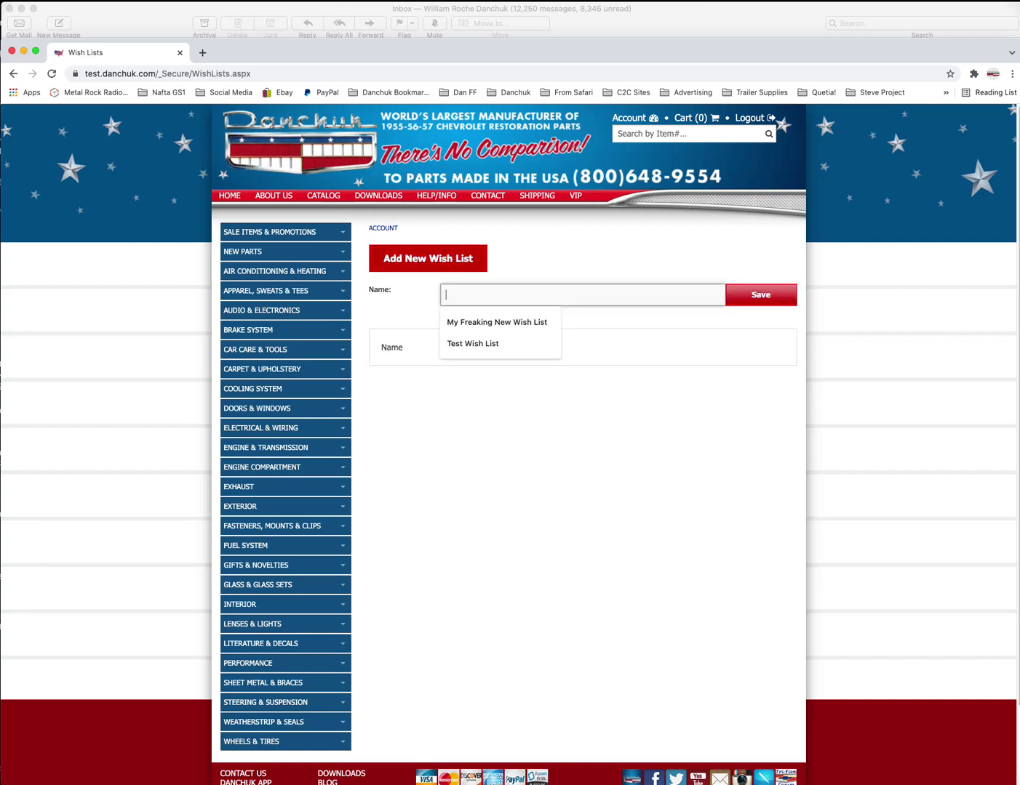
pyautogui.write('Test Wish')
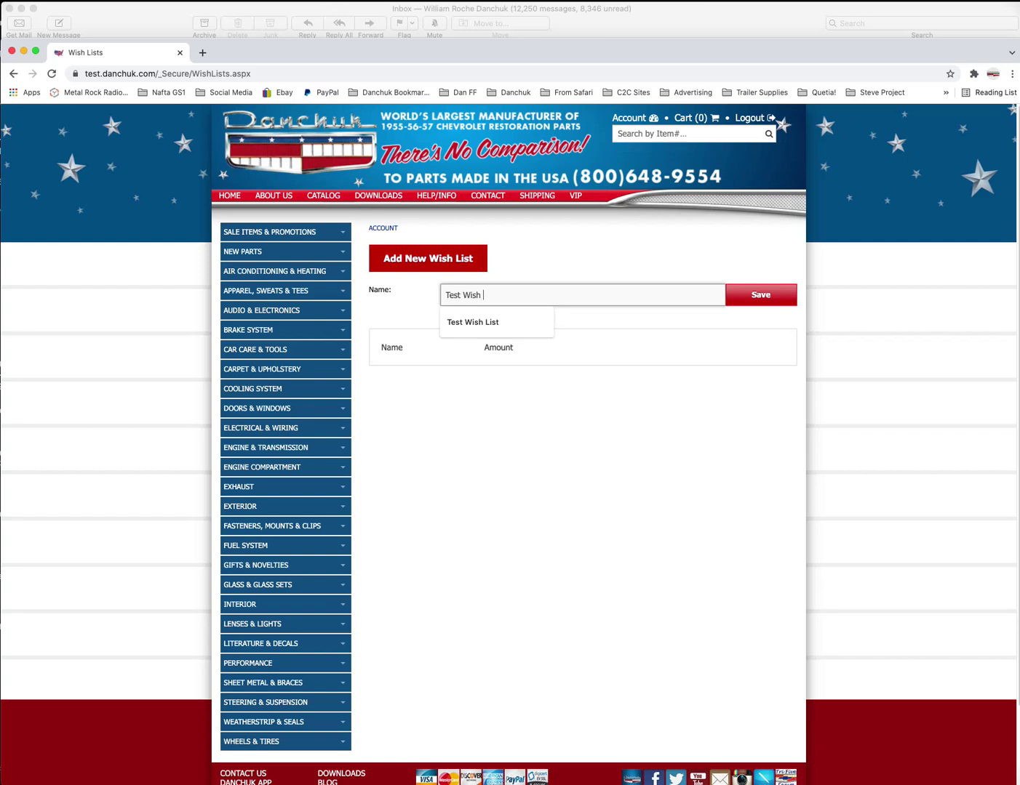
pyautogui.write(' List')
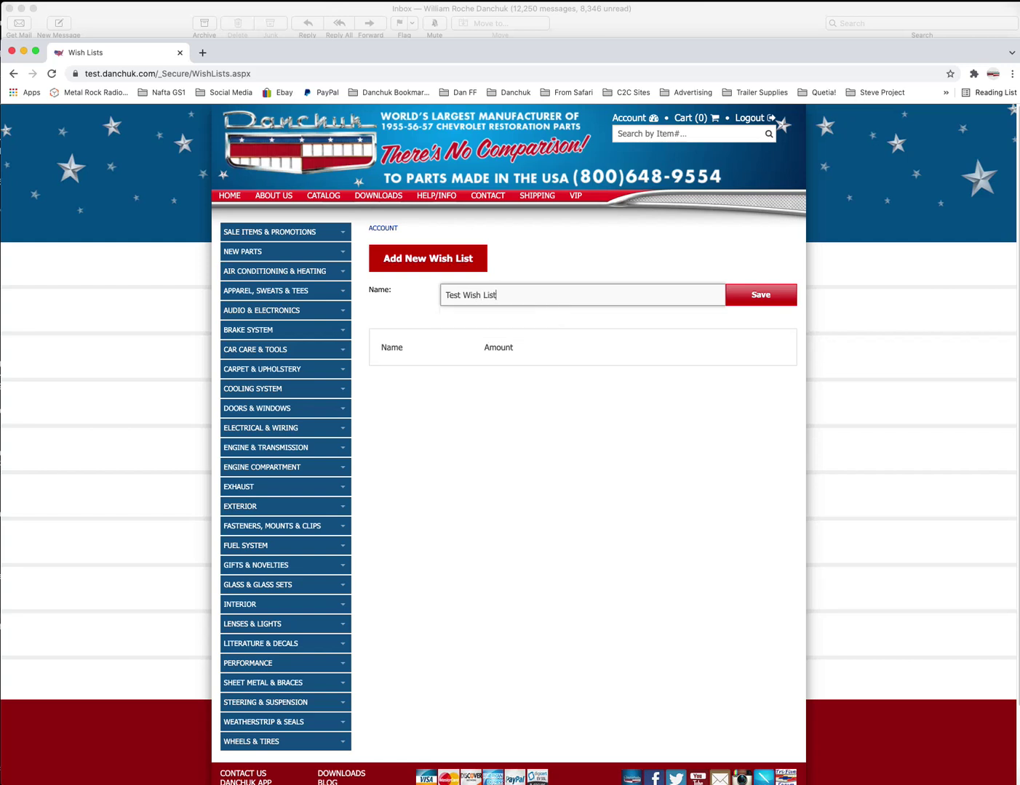
pyautogui.click(764, 296)
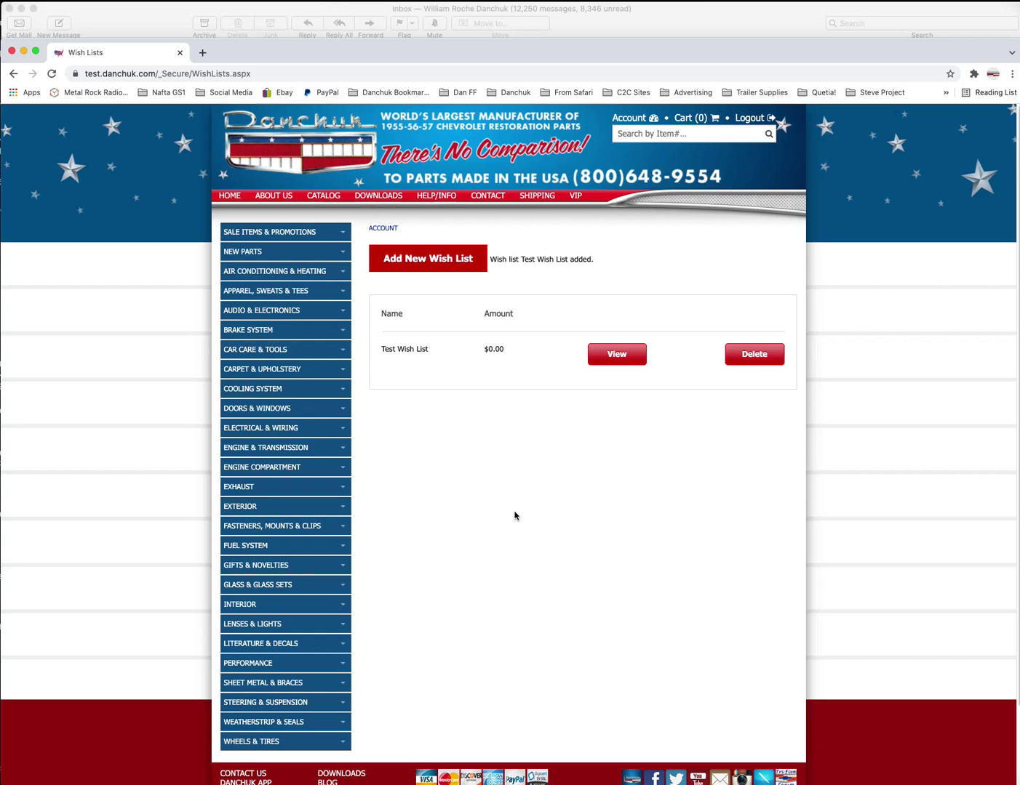
# Open Test Wish List and add part 573, the 1957 Bel Air side panel inserts ($699.95).
pyautogui.click(616, 354)
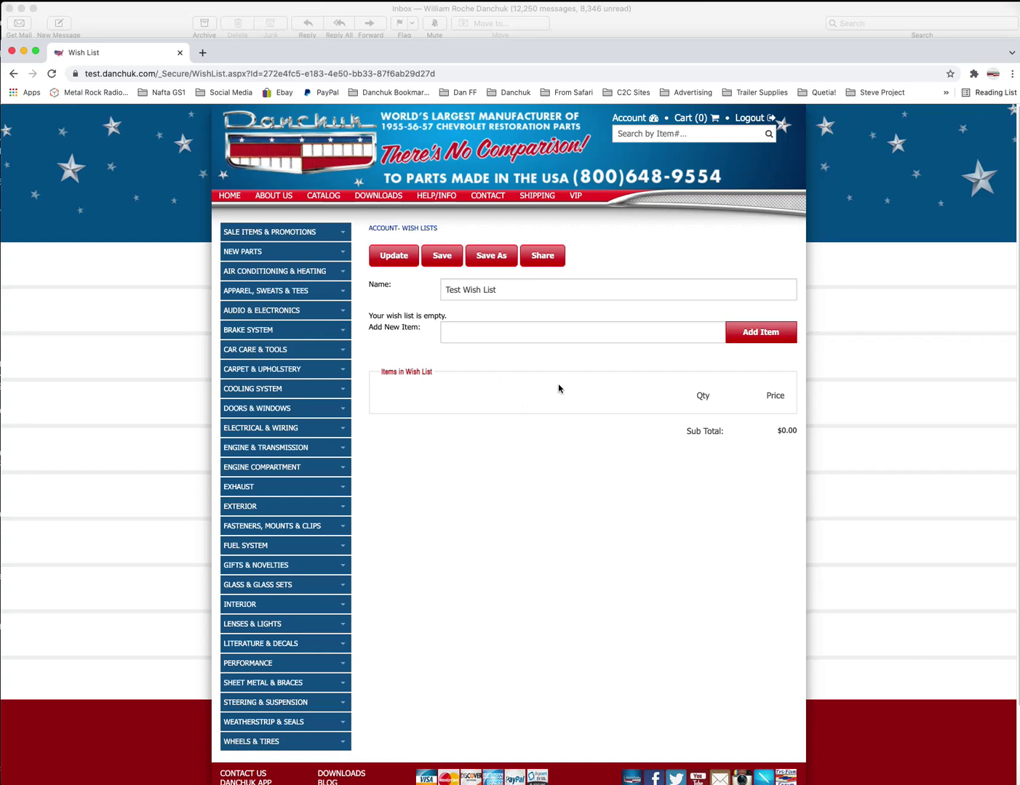
pyautogui.click(452, 331)
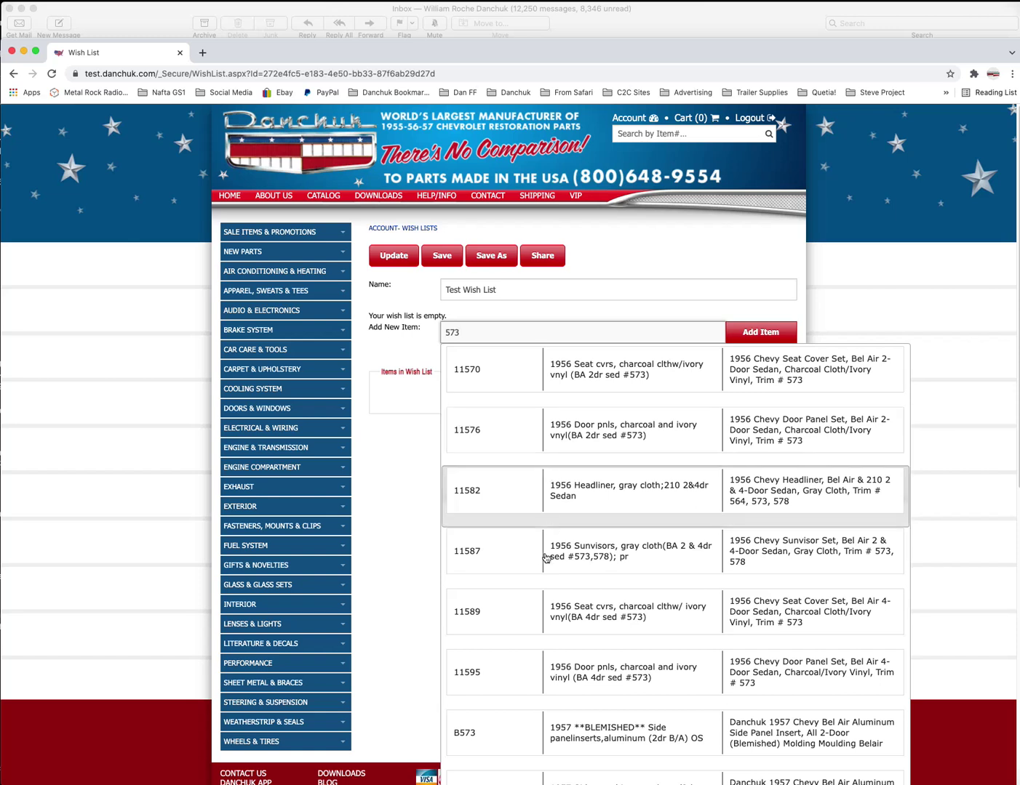
pyautogui.scroll(-1, 542, 567)
pyautogui.scroll(-4, 542, 567)
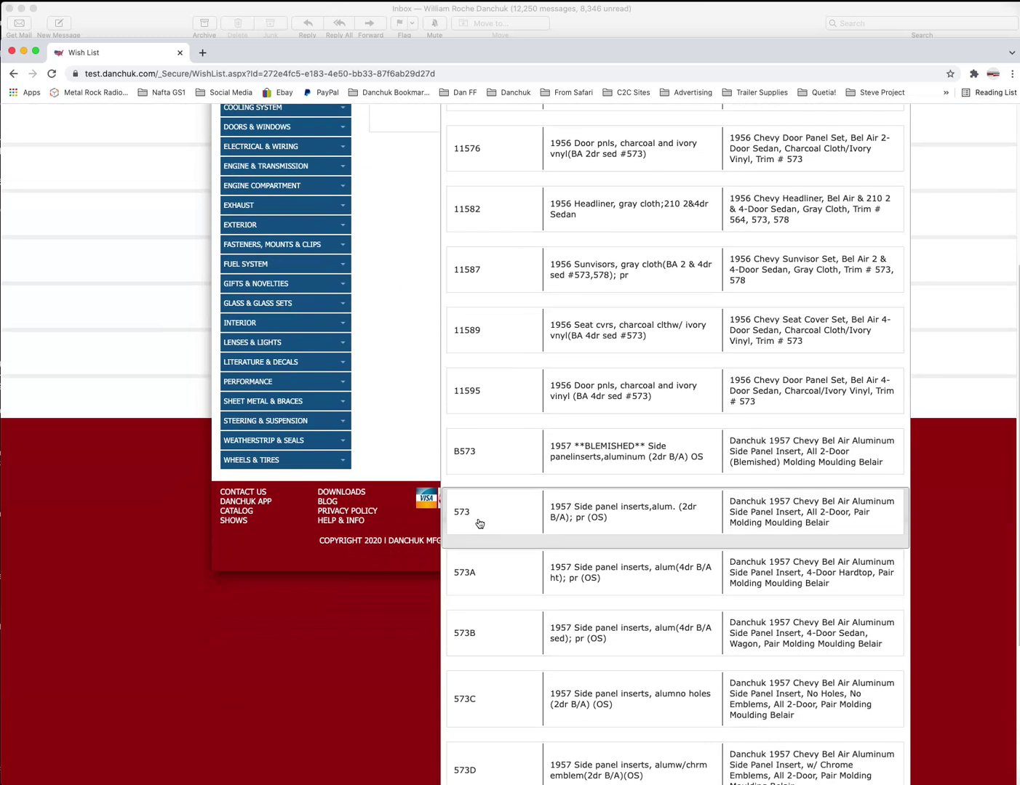
pyautogui.click(514, 517)
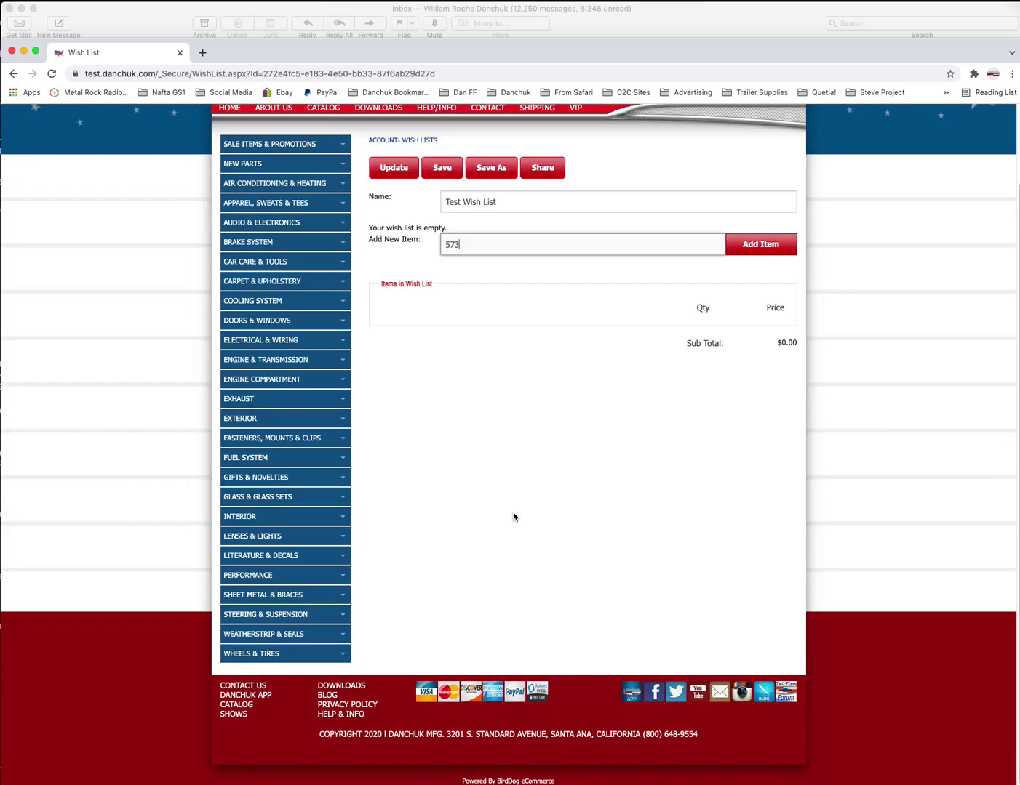
pyautogui.click(755, 247)
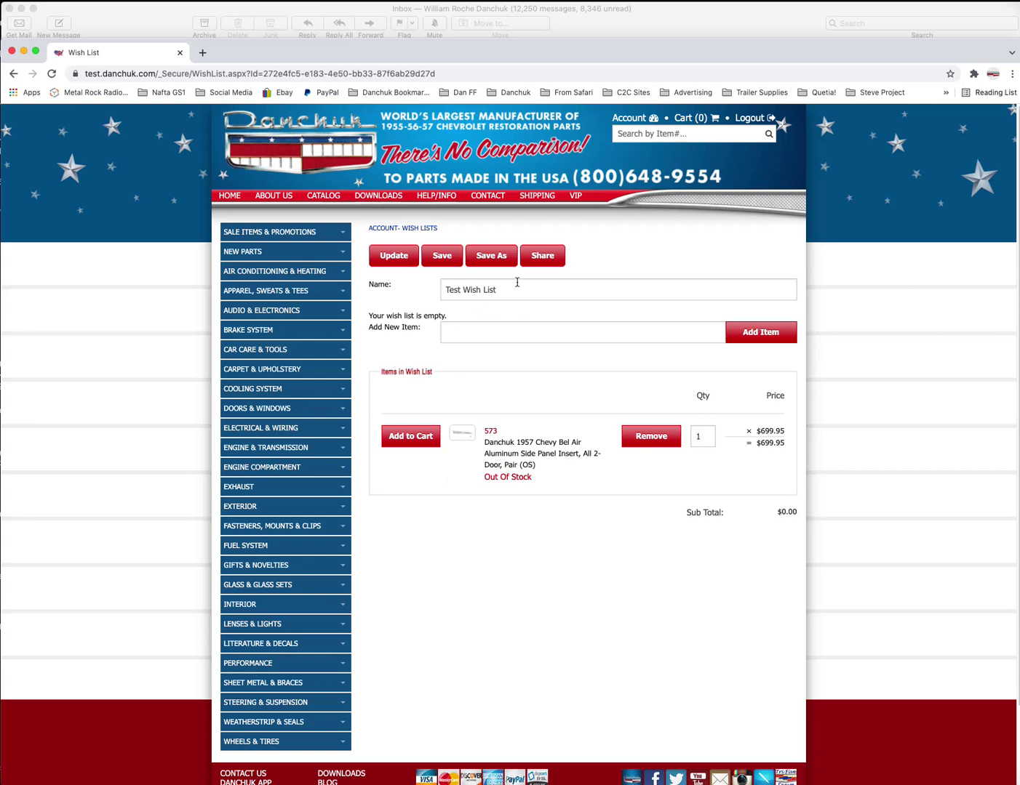
# Save Test Wish List, then delete it and confirm the deletion.
pyautogui.click(433, 254)
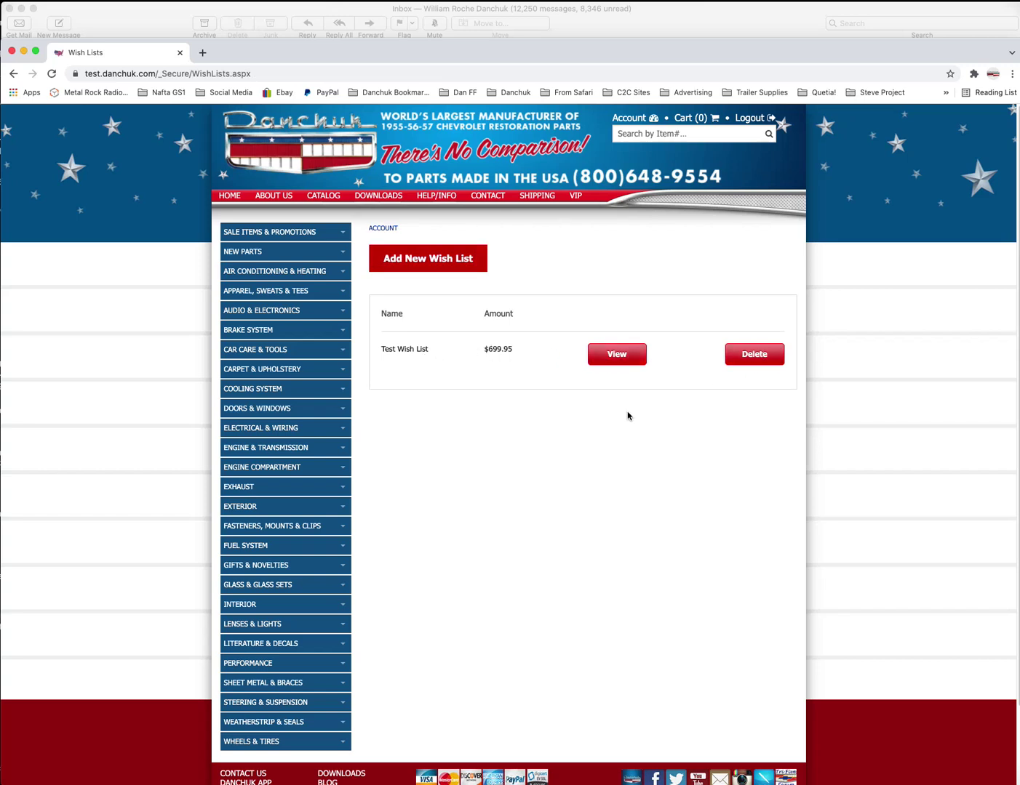
pyautogui.click(753, 356)
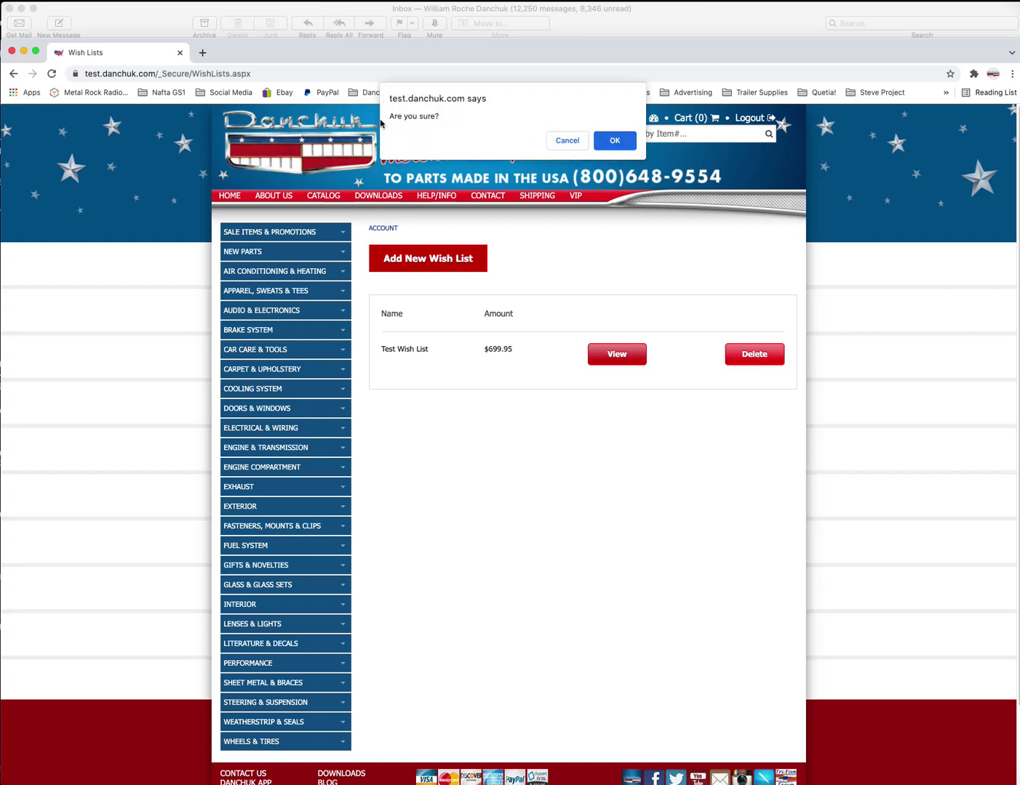
pyautogui.click(615, 141)
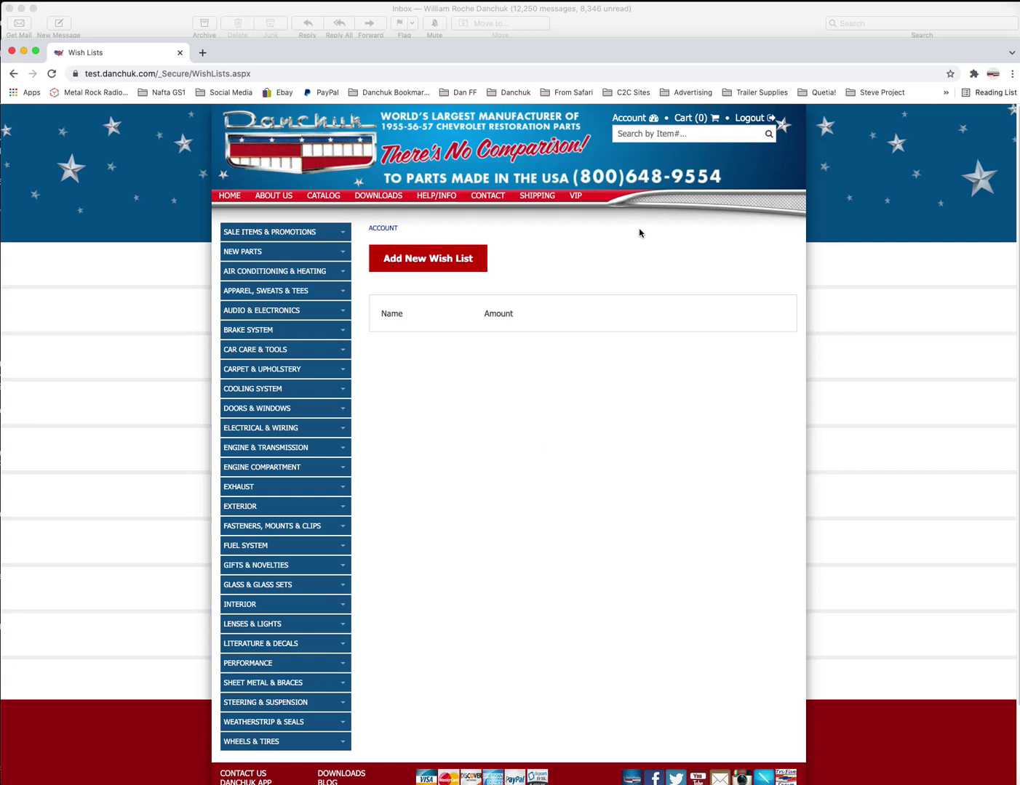
# Find fan shroud 16625 under Cooling System and add it to the Main wish list.
pyautogui.click(264, 388)
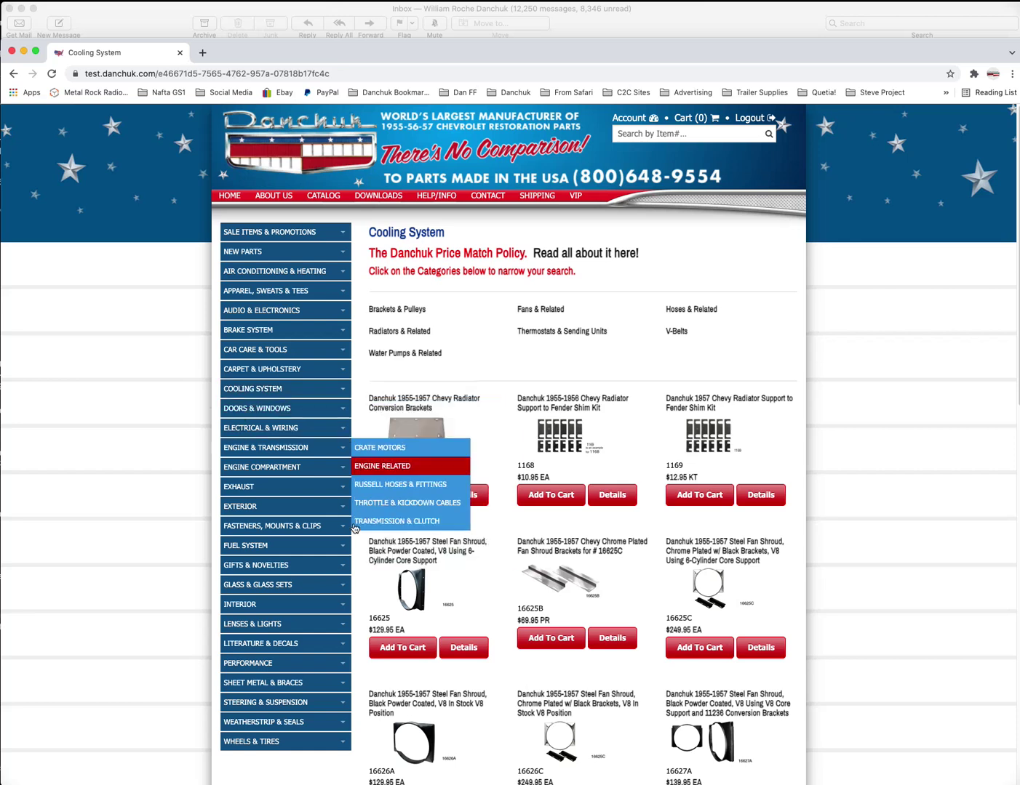
pyautogui.moveTo(266, 653)
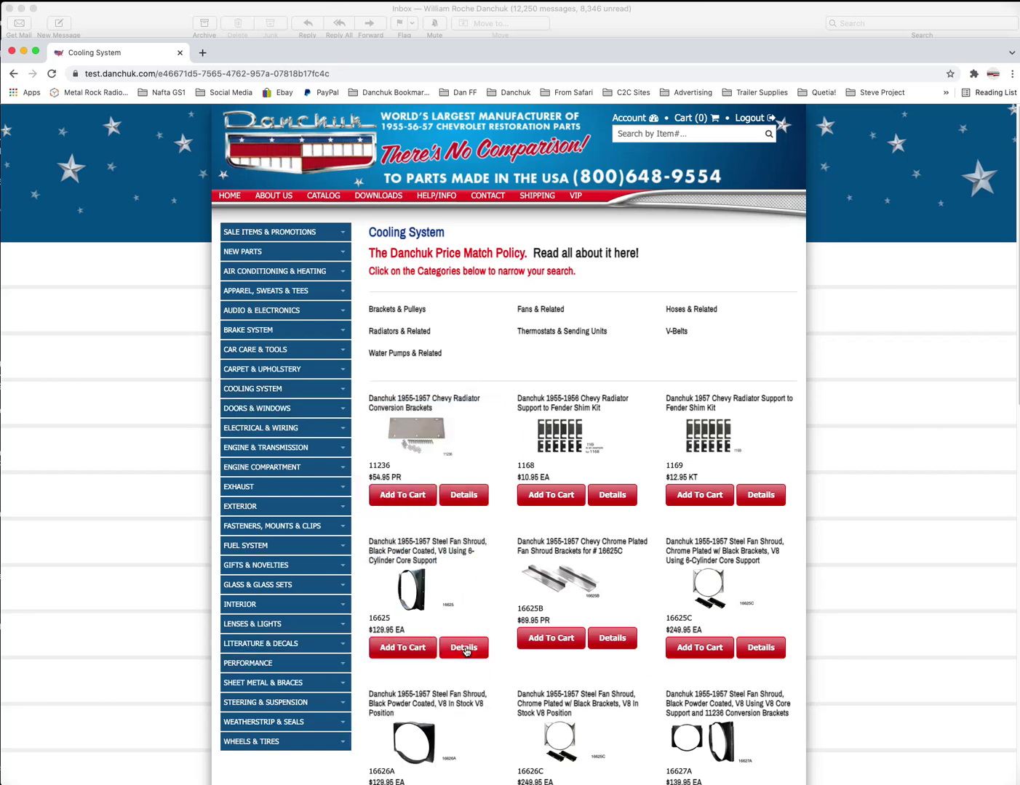
pyautogui.click(464, 651)
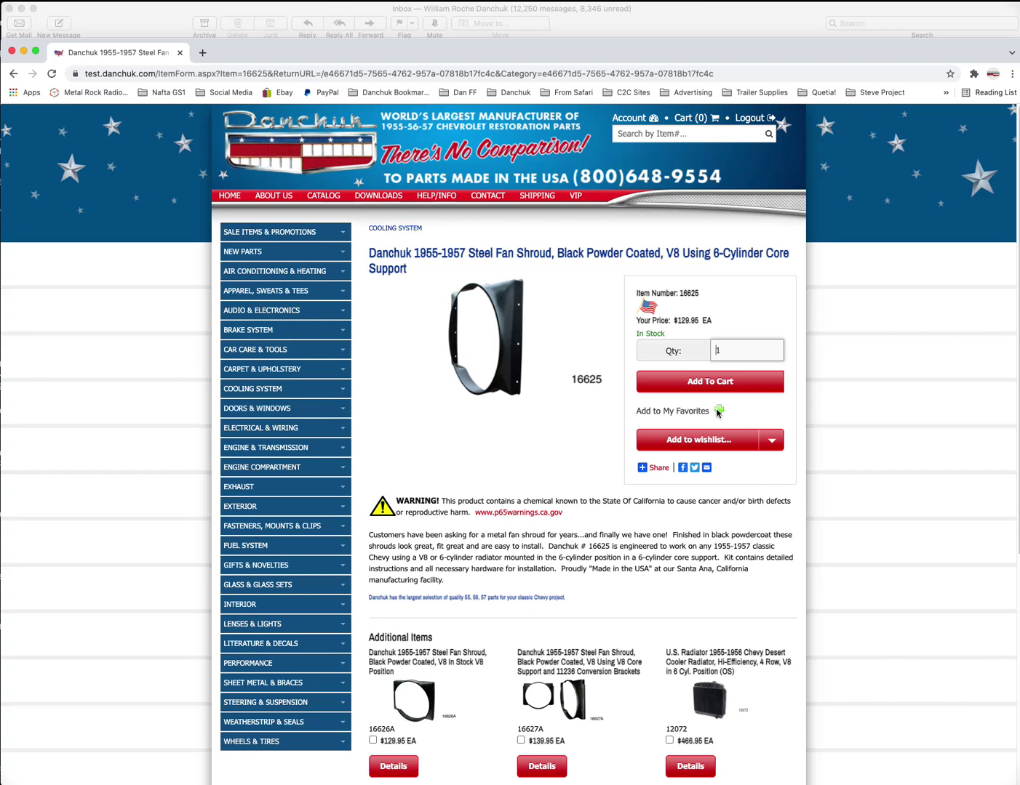
pyautogui.click(692, 441)
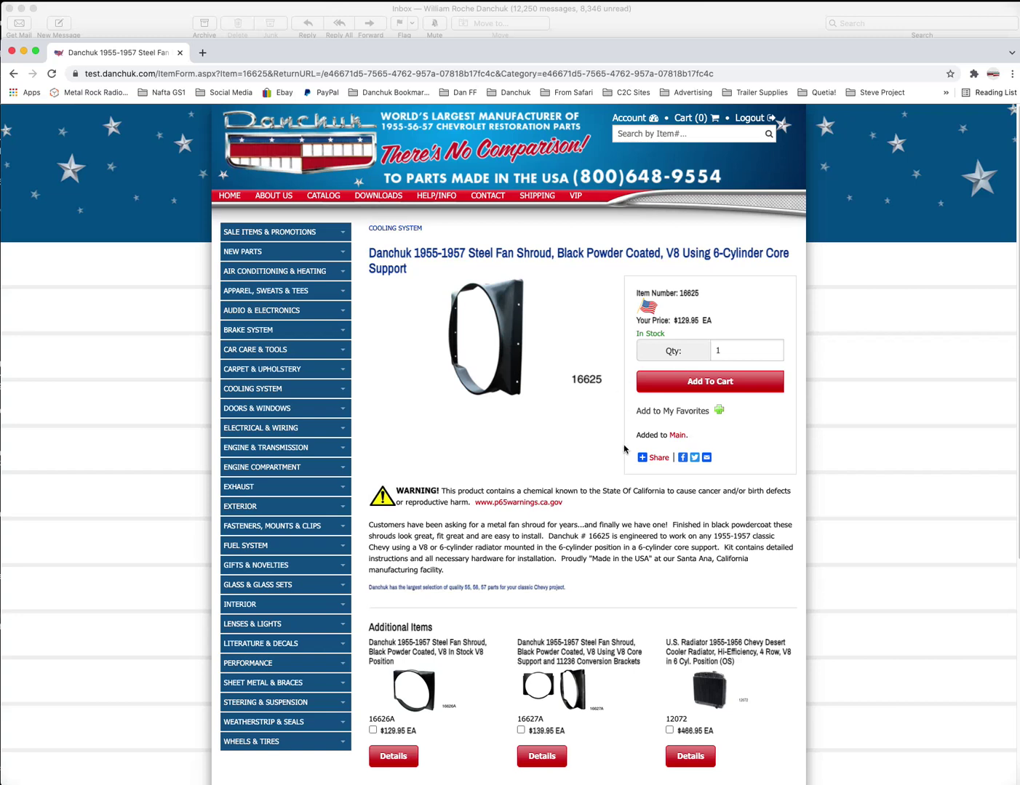
pyautogui.moveTo(637, 435); pyautogui.dragTo(696, 440)
# Check the Main wish list's $129.95 total, then open item 16625's product page from the list.
pyautogui.click(753, 448)
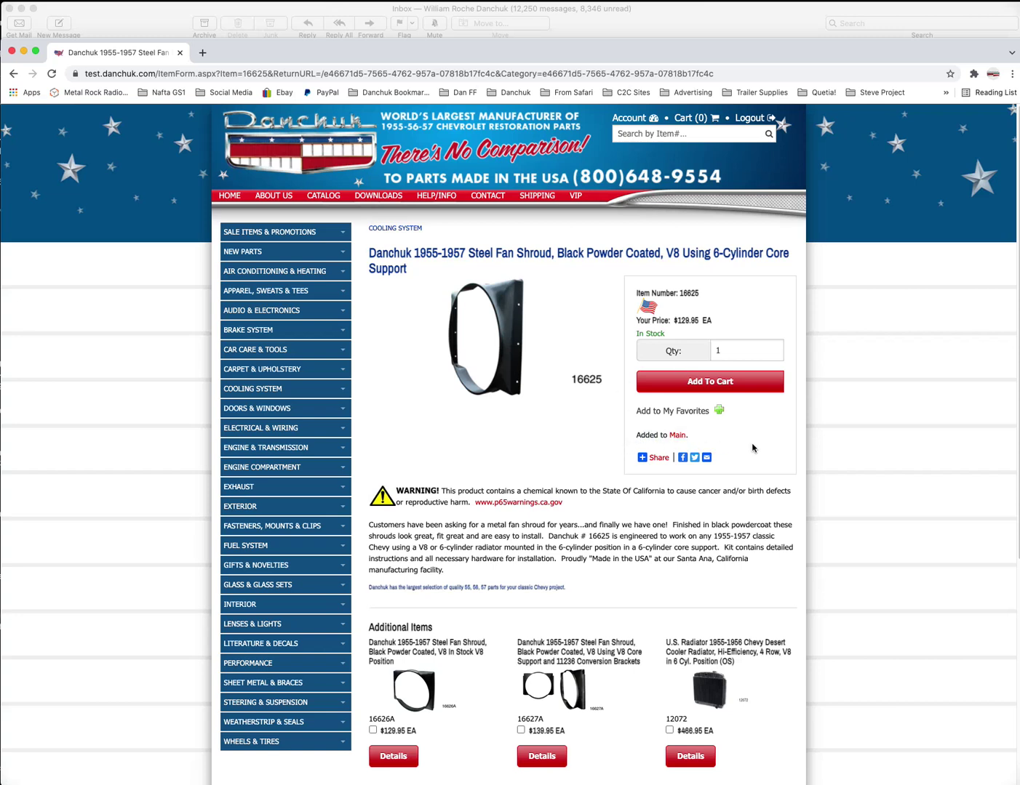
pyautogui.click(629, 121)
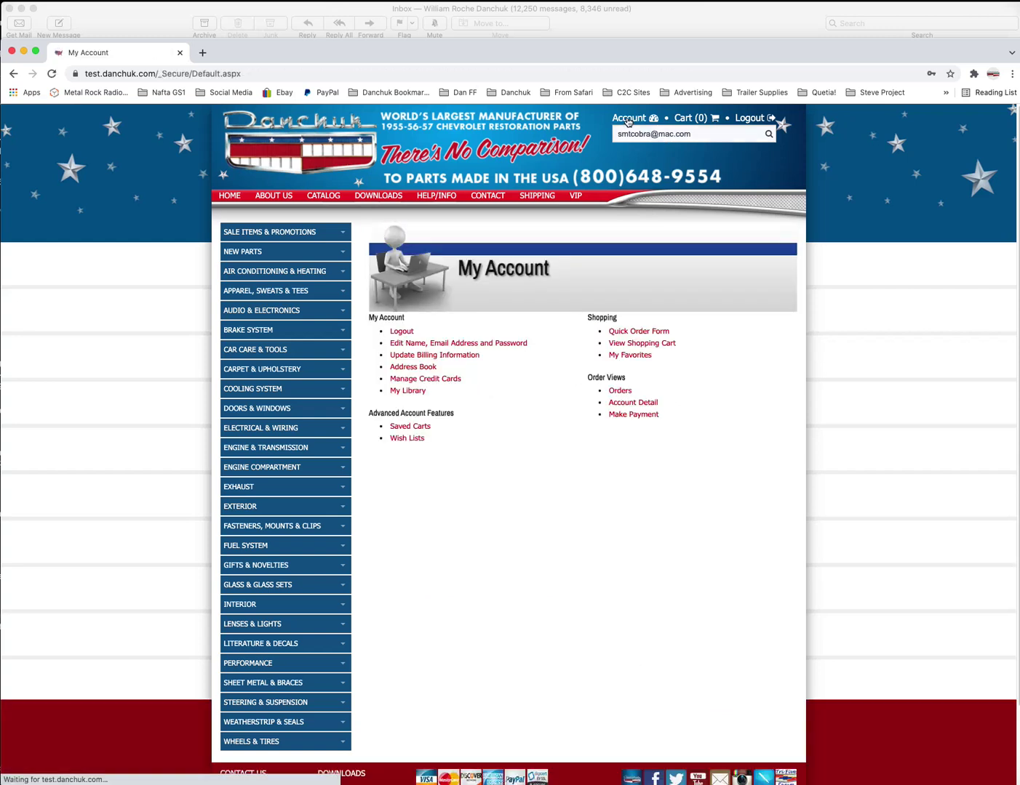
pyautogui.click(424, 439)
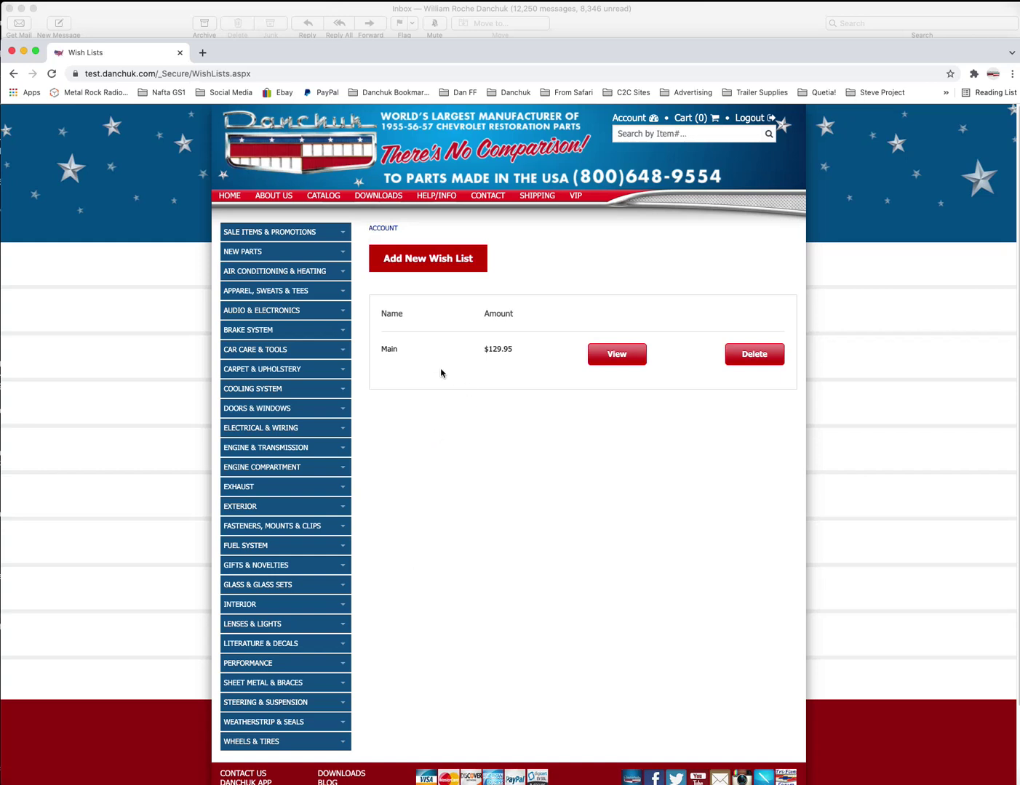
pyautogui.moveTo(480, 352); pyautogui.dragTo(535, 379)
pyautogui.click(616, 357)
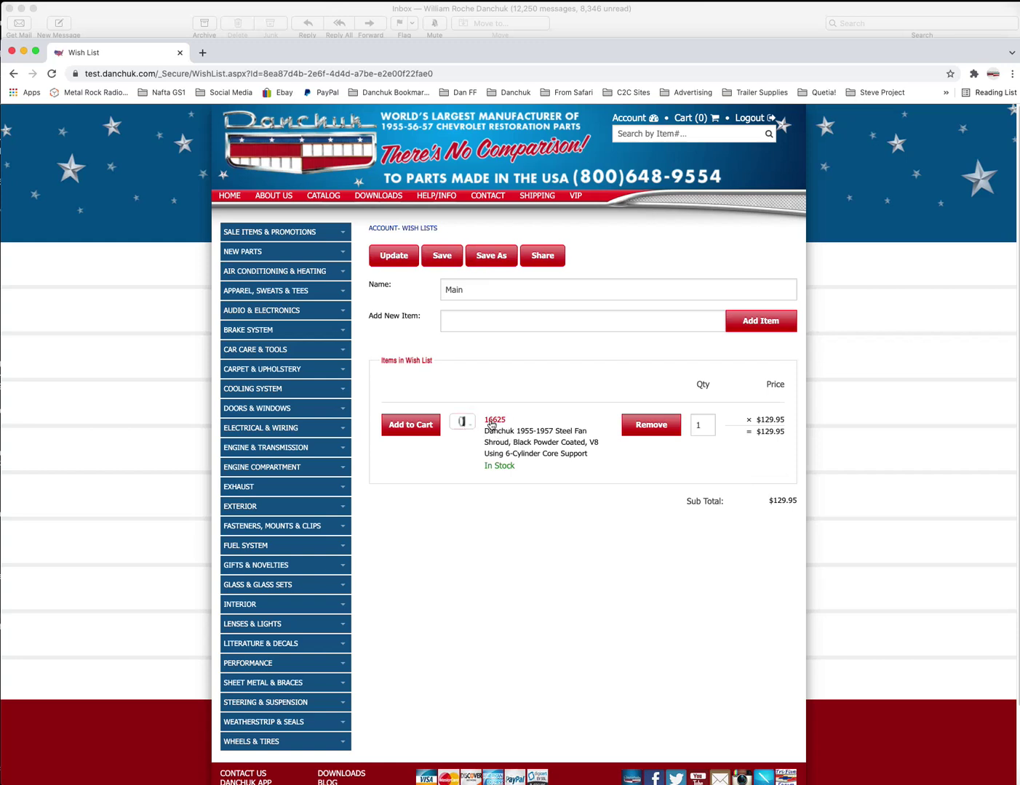
pyautogui.click(495, 421)
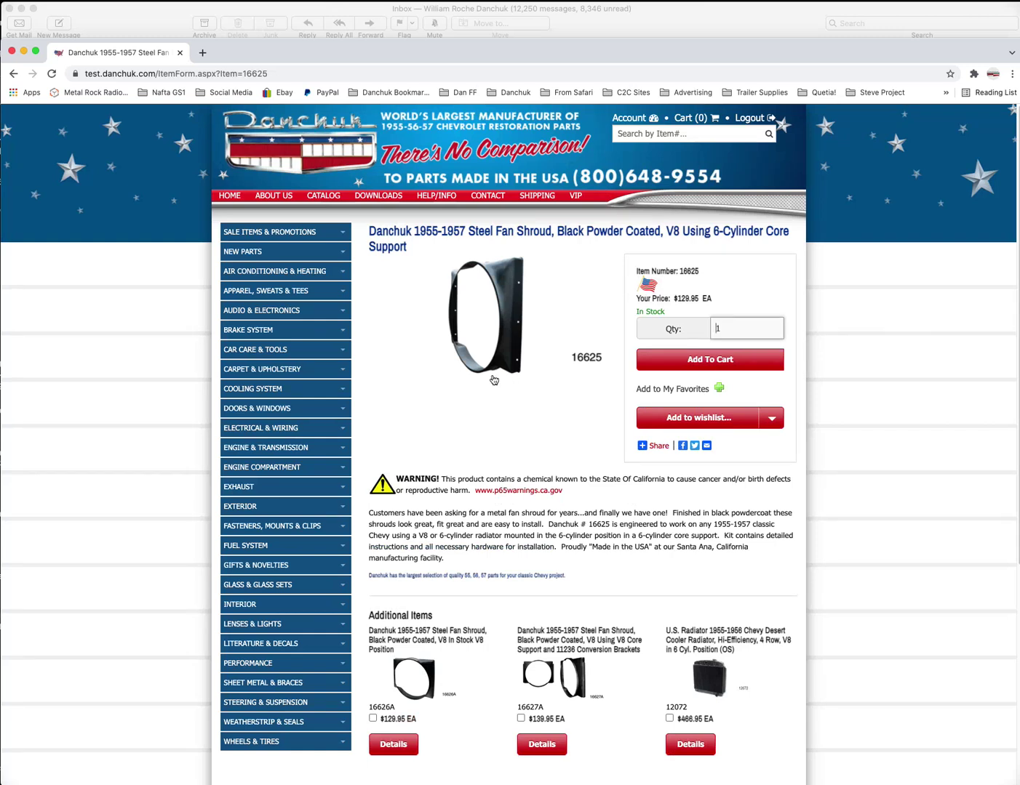
# Browse Radiators & Related to page 2 and open radiator 13270 ($498.95).
pyautogui.moveTo(277, 390)
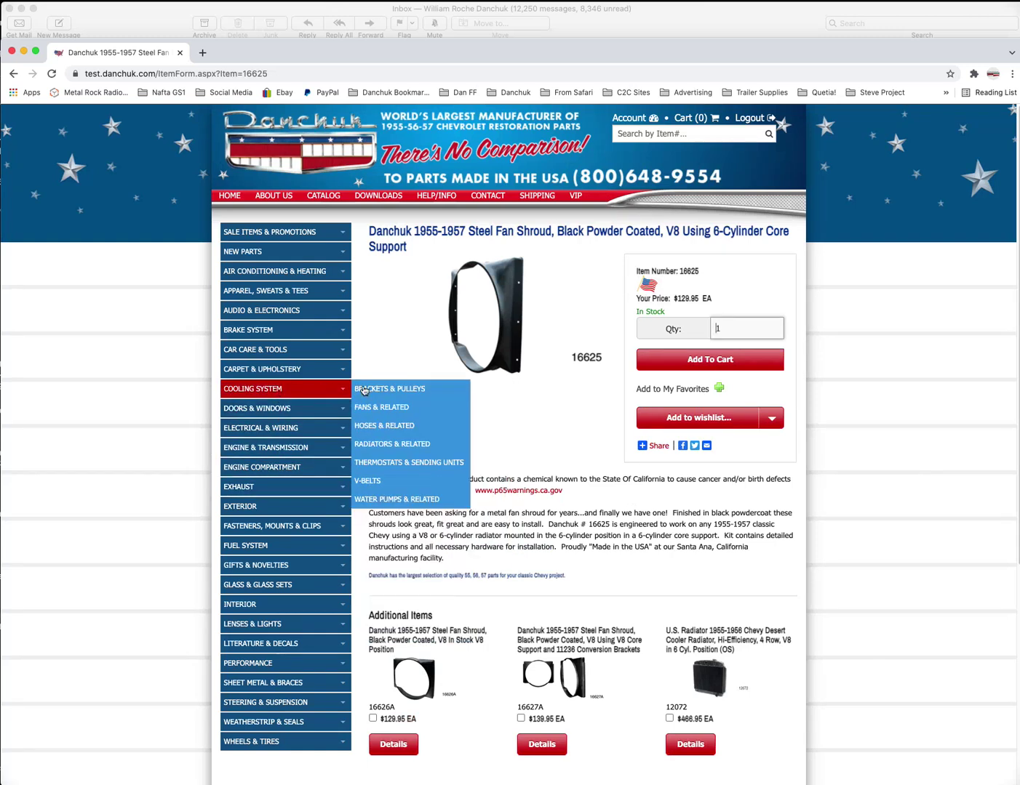
pyautogui.click(374, 445)
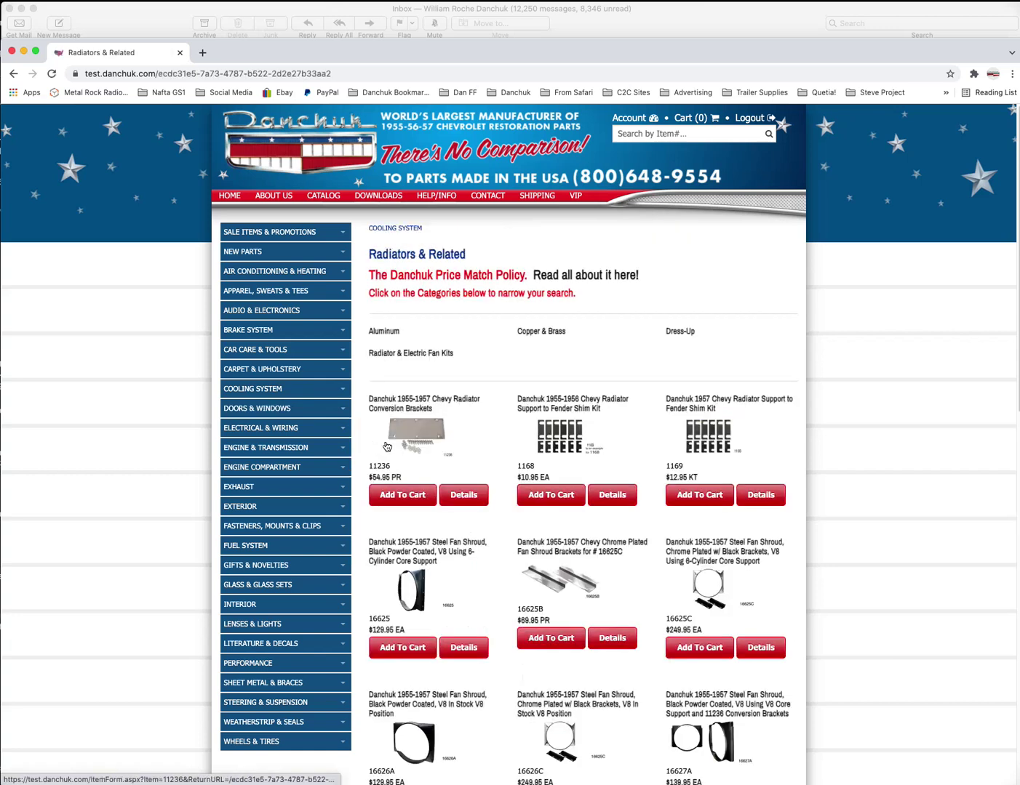
pyautogui.scroll(-5, 167, 466)
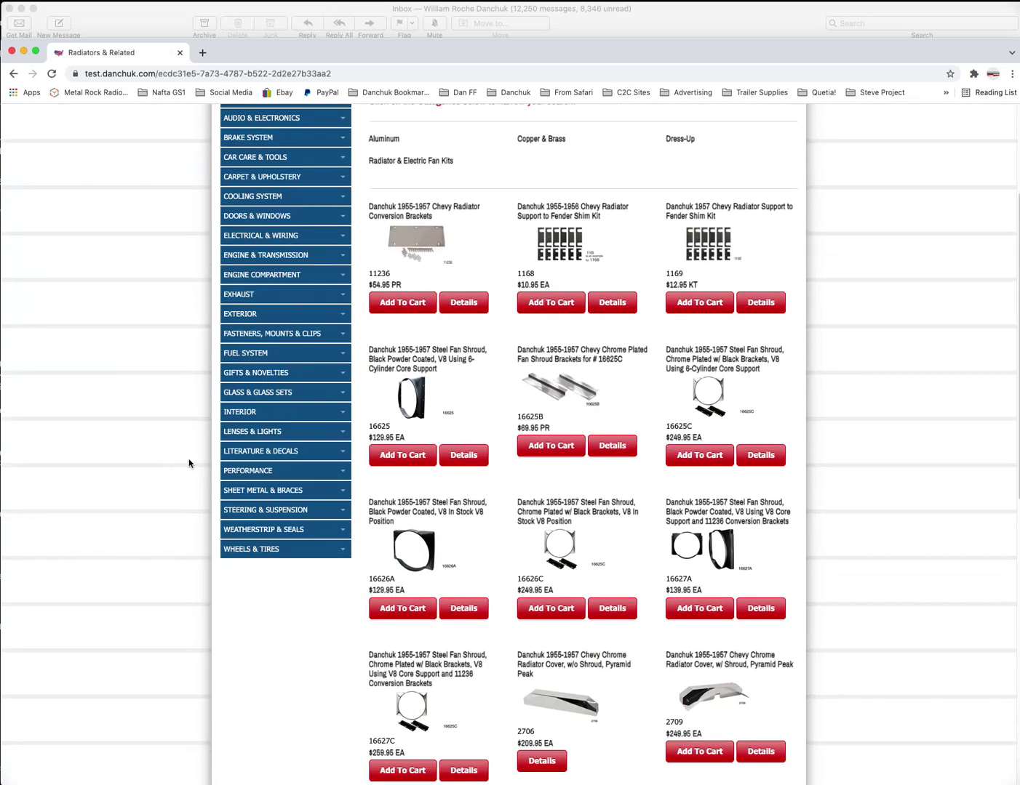
pyautogui.scroll(-10, 240, 476)
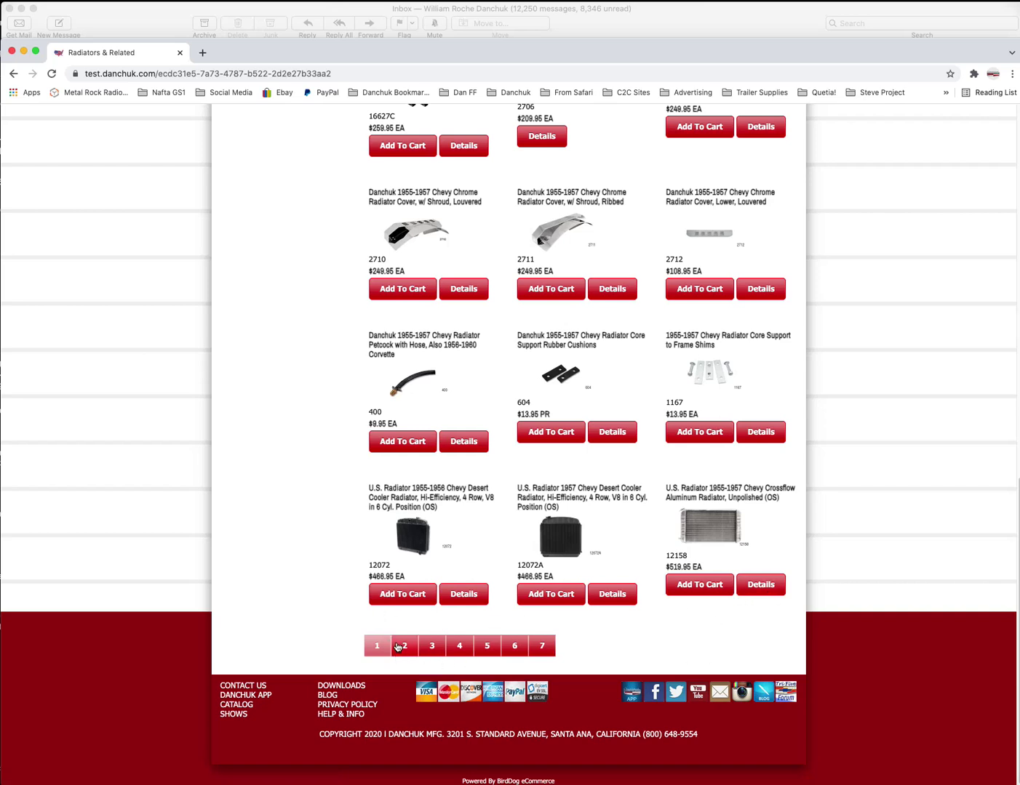
pyautogui.click(398, 647)
pyautogui.scroll(-2, 672, 560)
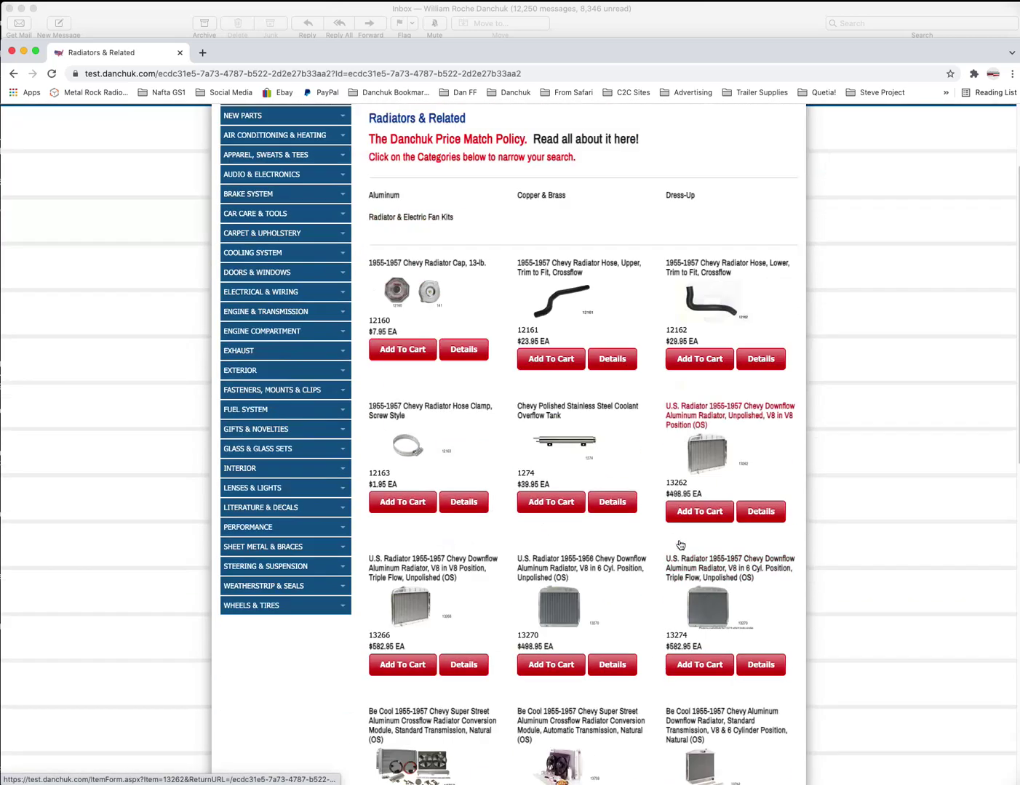
pyautogui.scroll(-5, 680, 544)
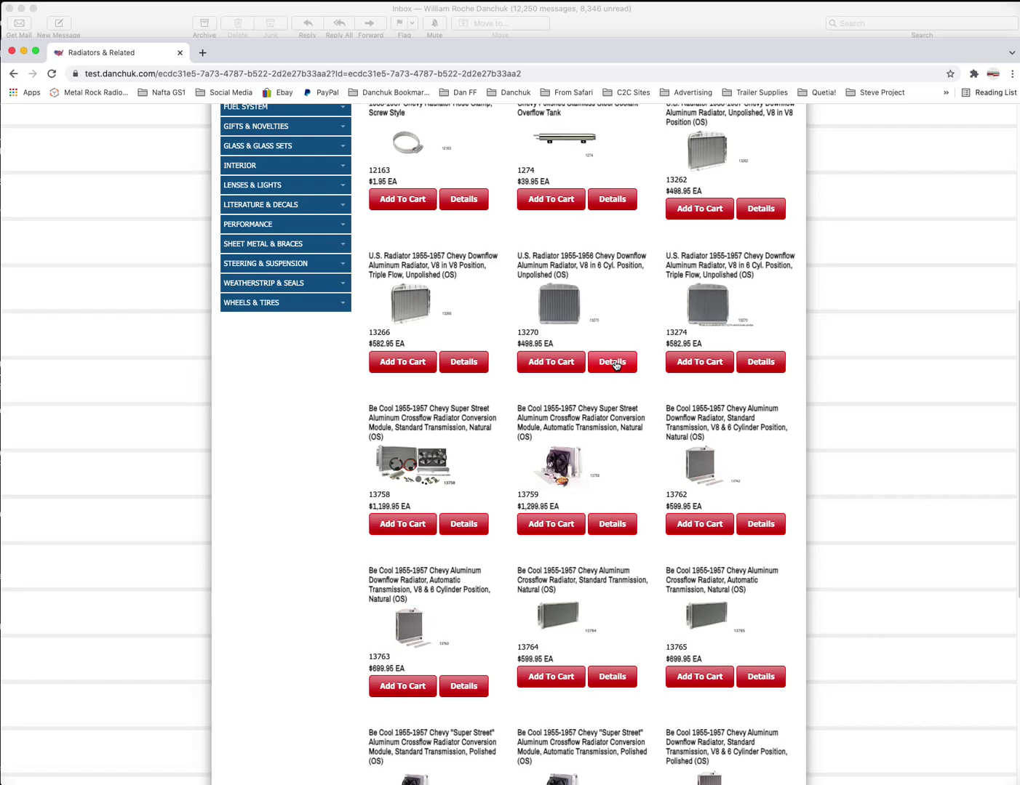
pyautogui.click(615, 363)
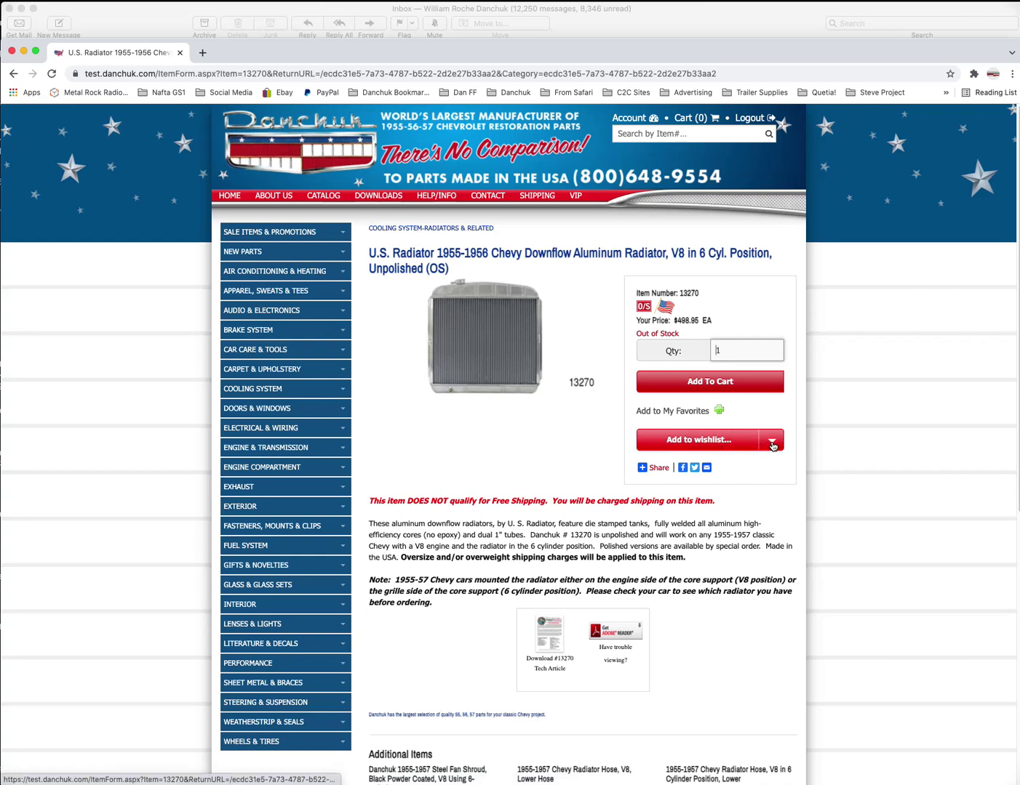
# Add radiator 13270 to a newly created wish list called 'Brother In Law 55'.
pyautogui.click(772, 442)
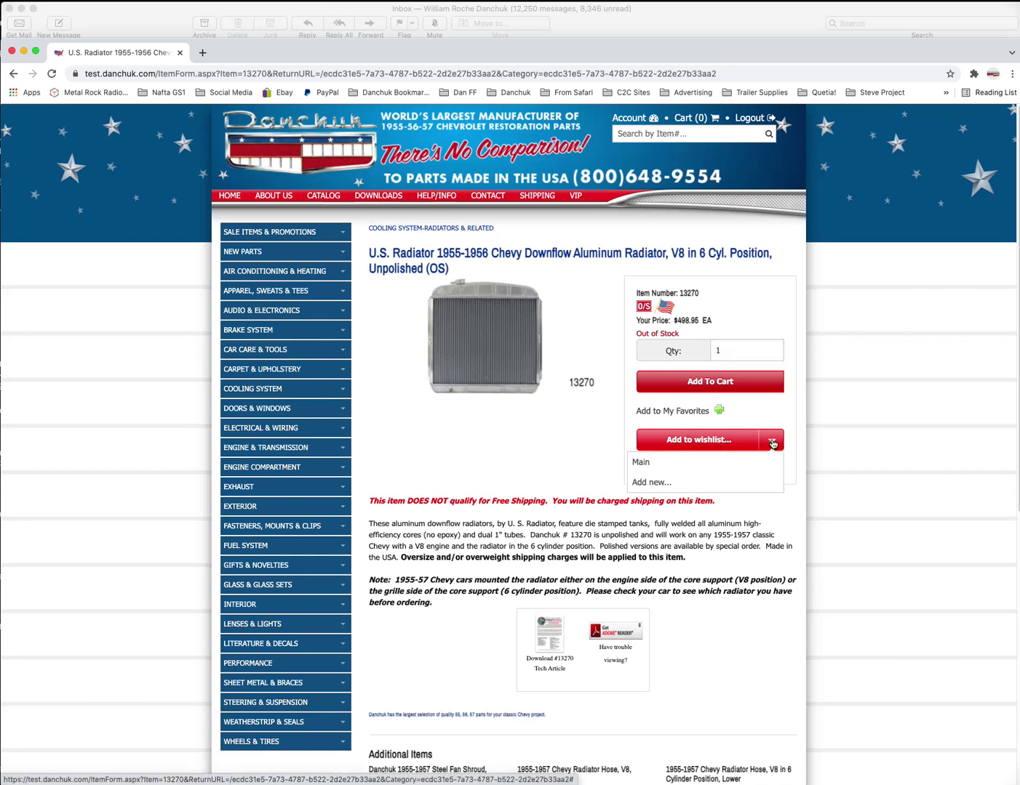
pyautogui.click(639, 483)
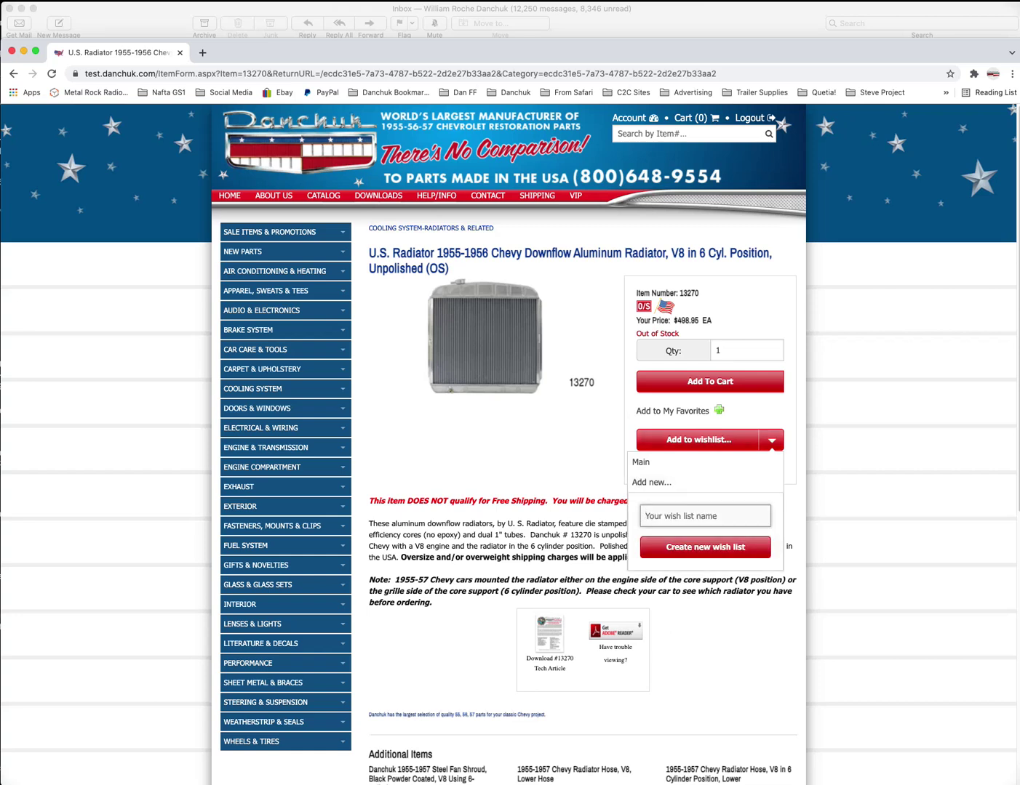
pyautogui.write('Brother In Law 55')
pyautogui.click(710, 553)
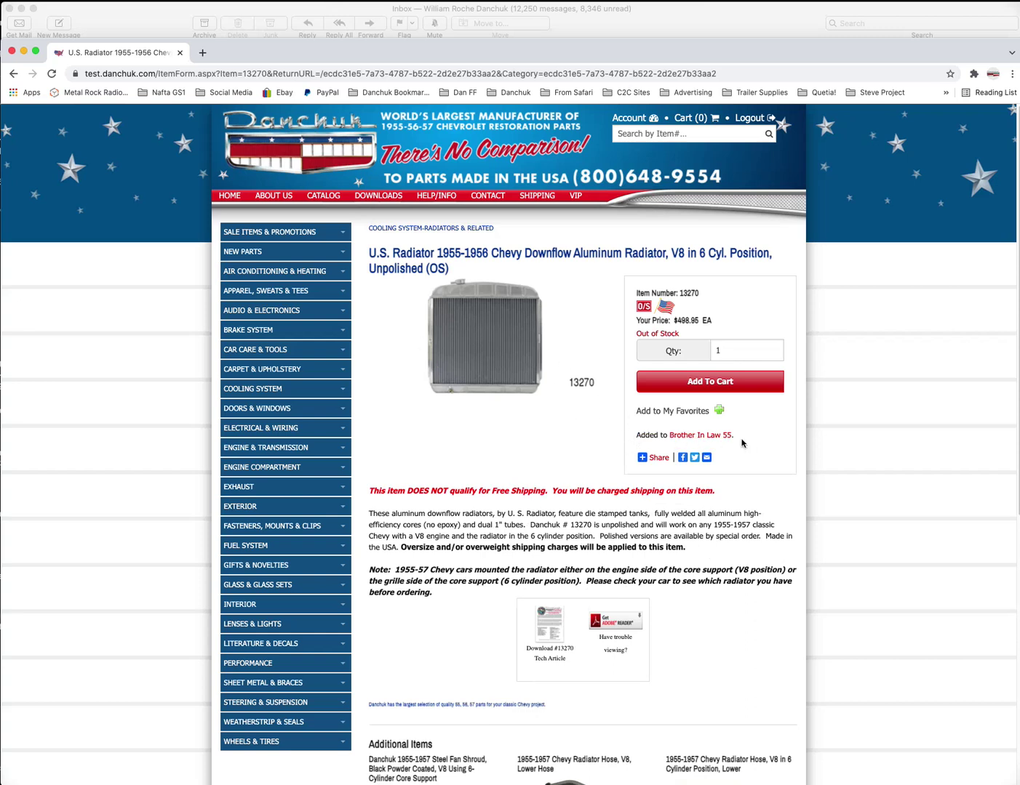
# Open the Brother In Law 55 wish list from My Account, showing radiator 13270 at $498.95.
pyautogui.click(631, 118)
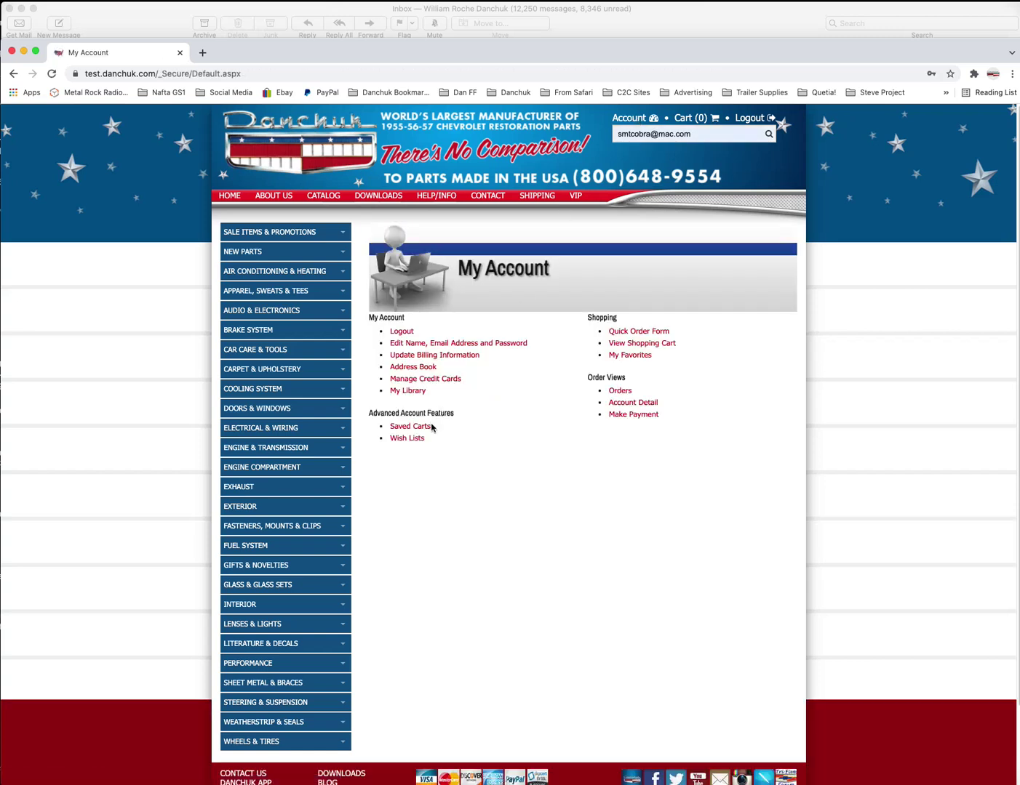
pyautogui.click(416, 440)
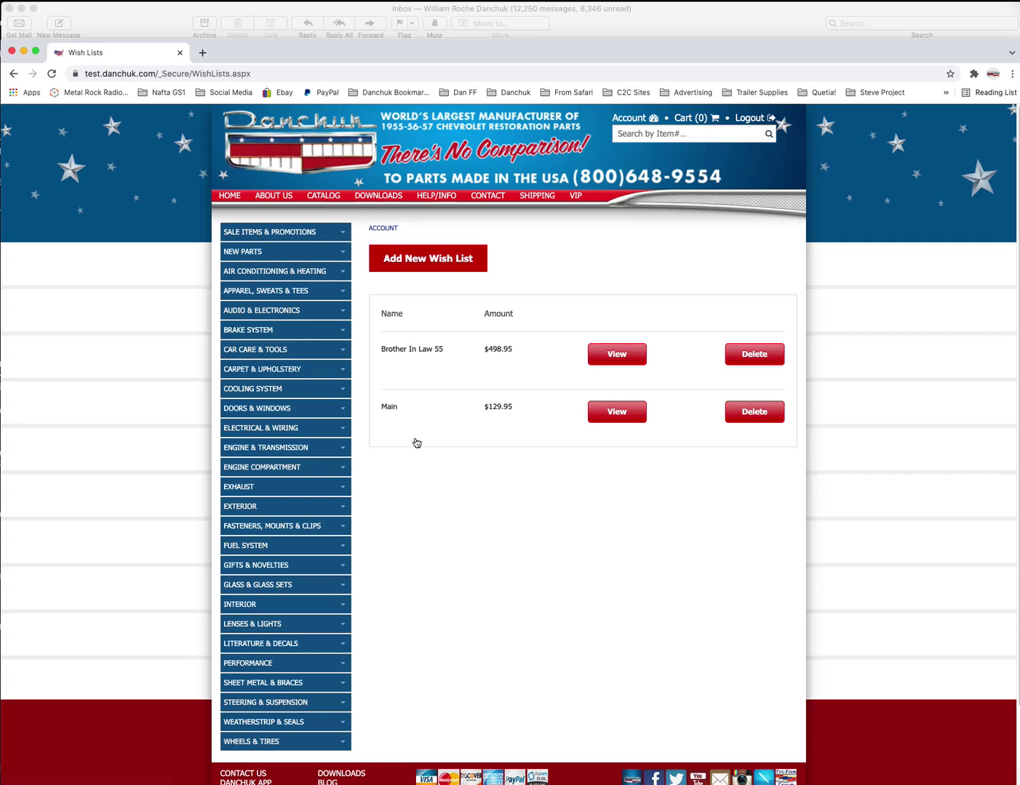
pyautogui.moveTo(375, 353); pyautogui.dragTo(453, 357)
pyautogui.click(612, 354)
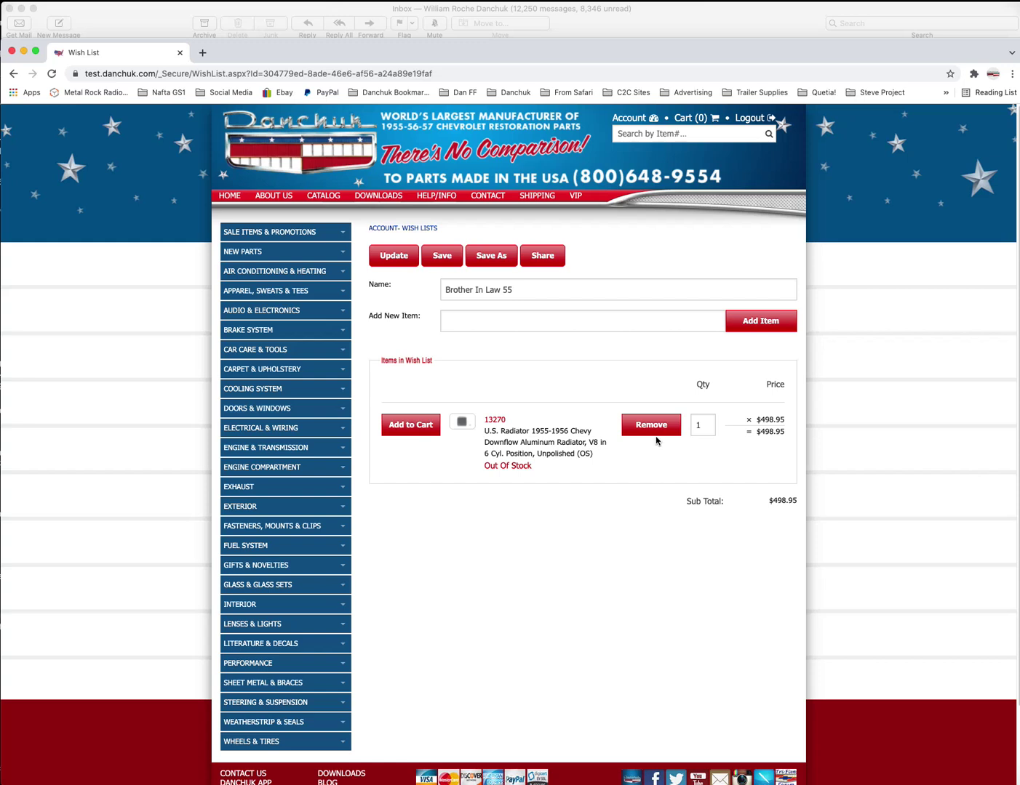
# Add upper radiator hose 044 ($17.95) to the Brother In Law 55 wish list by item number.
pyautogui.click(458, 320)
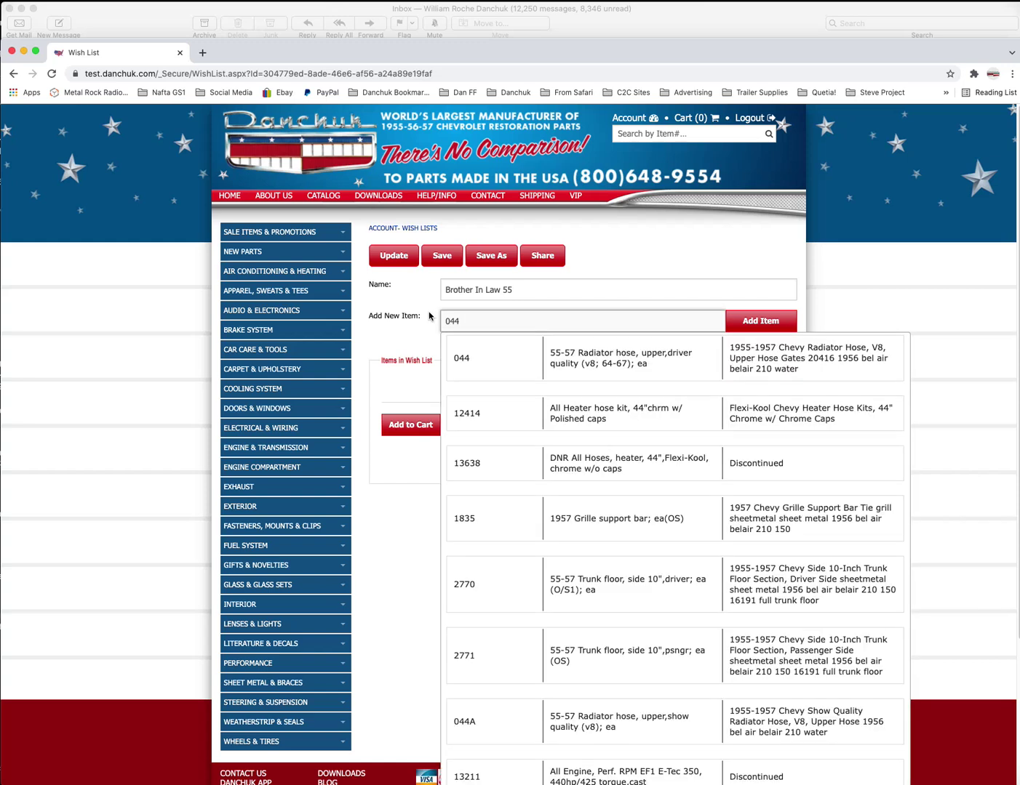
pyautogui.click(599, 363)
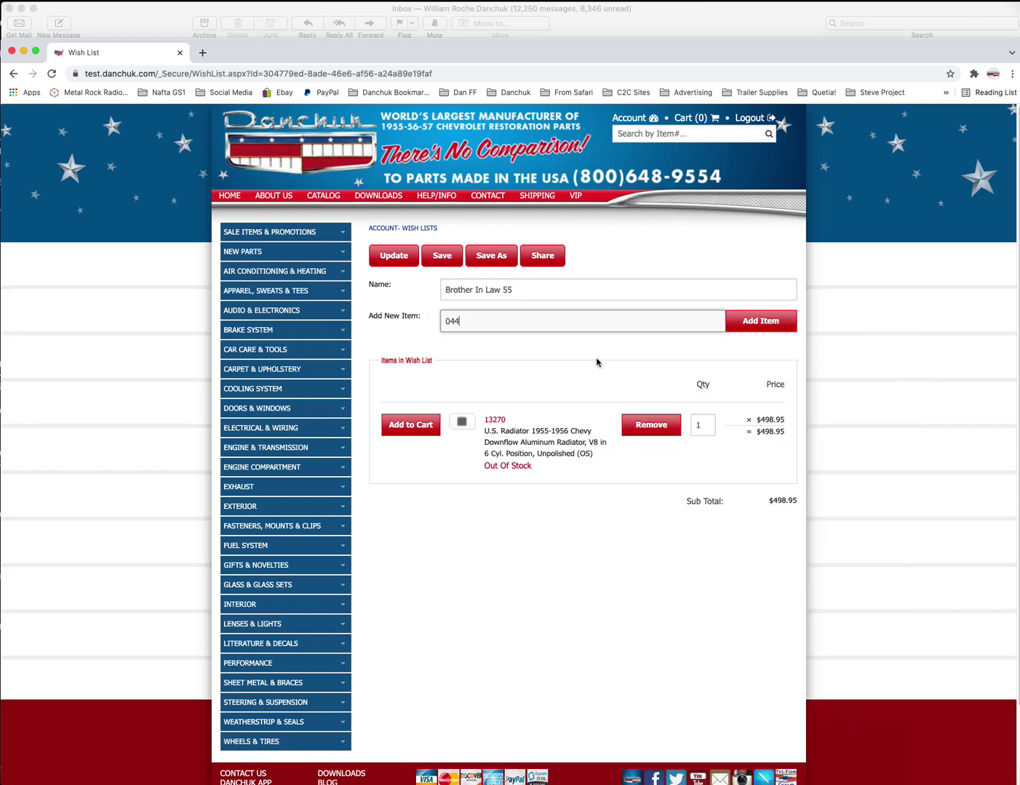
pyautogui.click(759, 322)
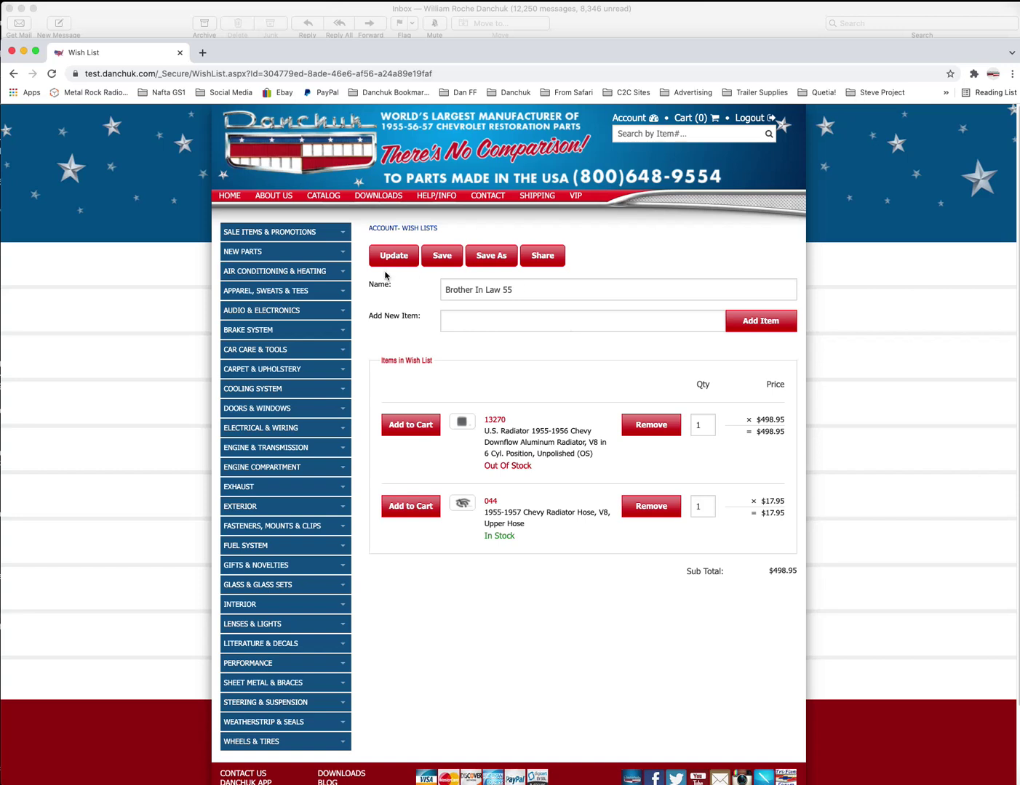
# Share the Brother In Law 55 wish list with a saved recipient e-mail address from autofill.
pyautogui.click(543, 256)
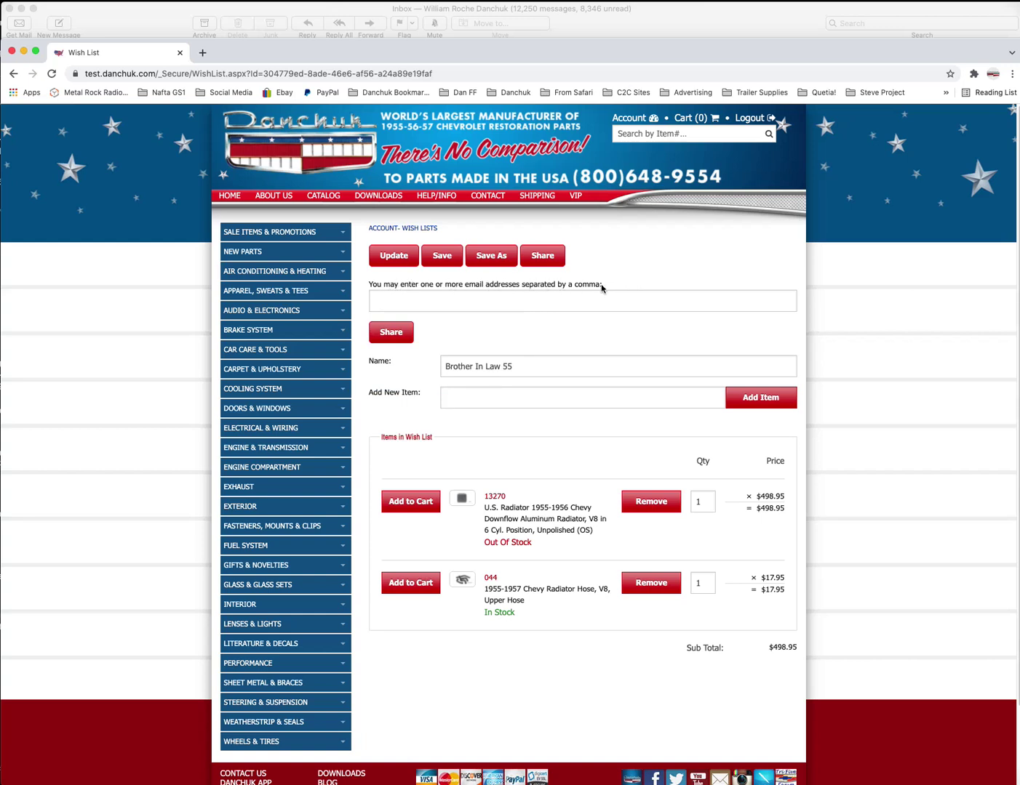
pyautogui.click(385, 300)
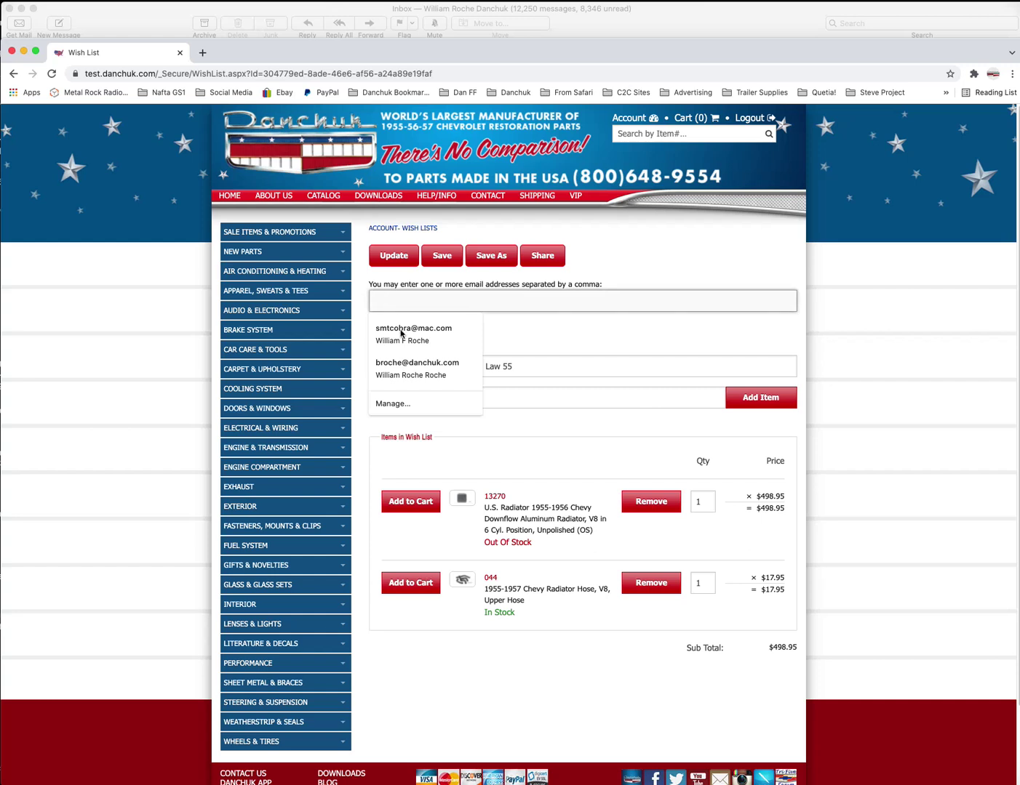
pyautogui.click(411, 367)
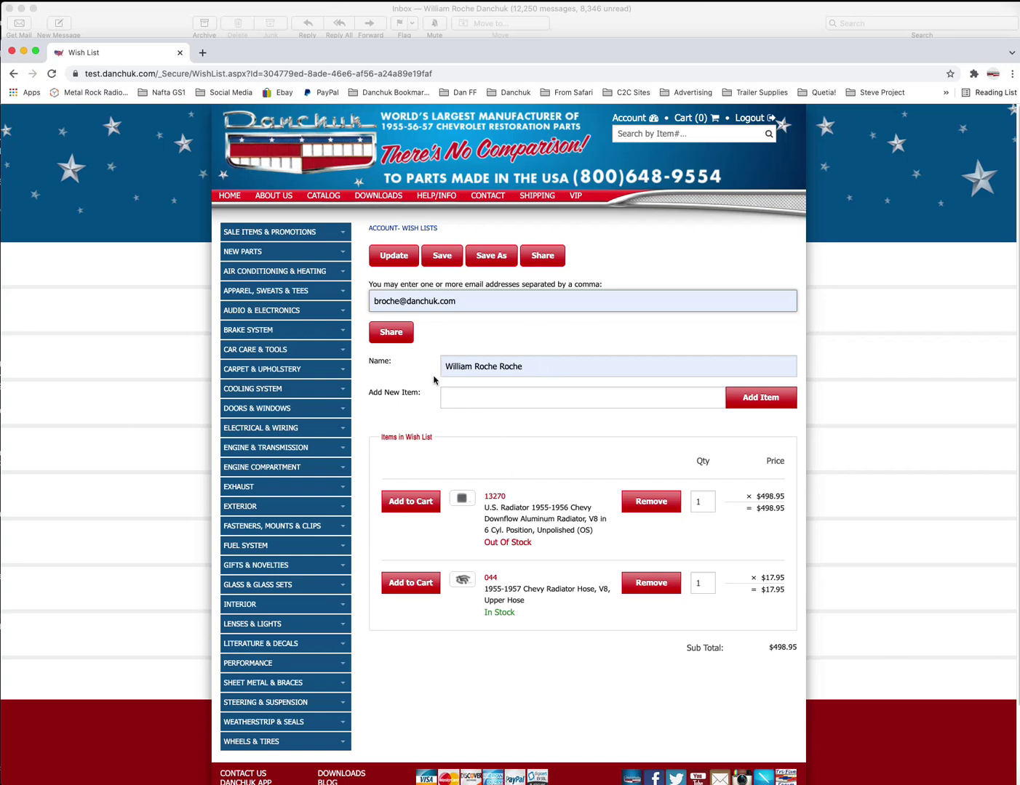
pyautogui.click(389, 333)
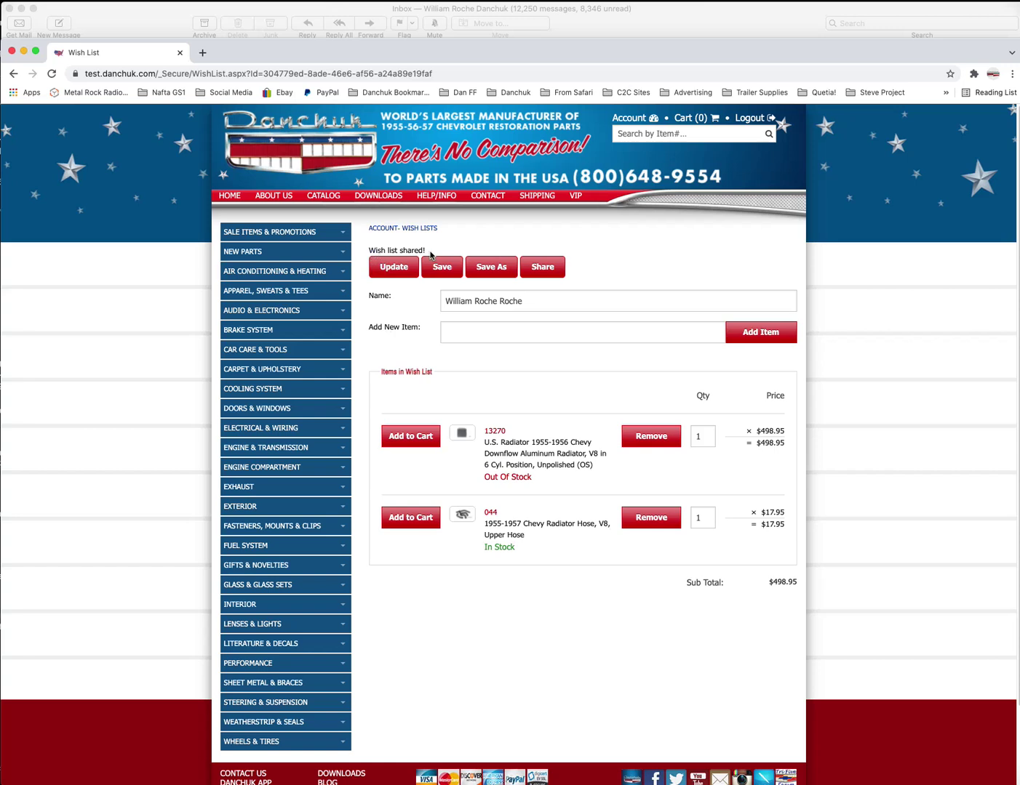
pyautogui.click(675, 21)
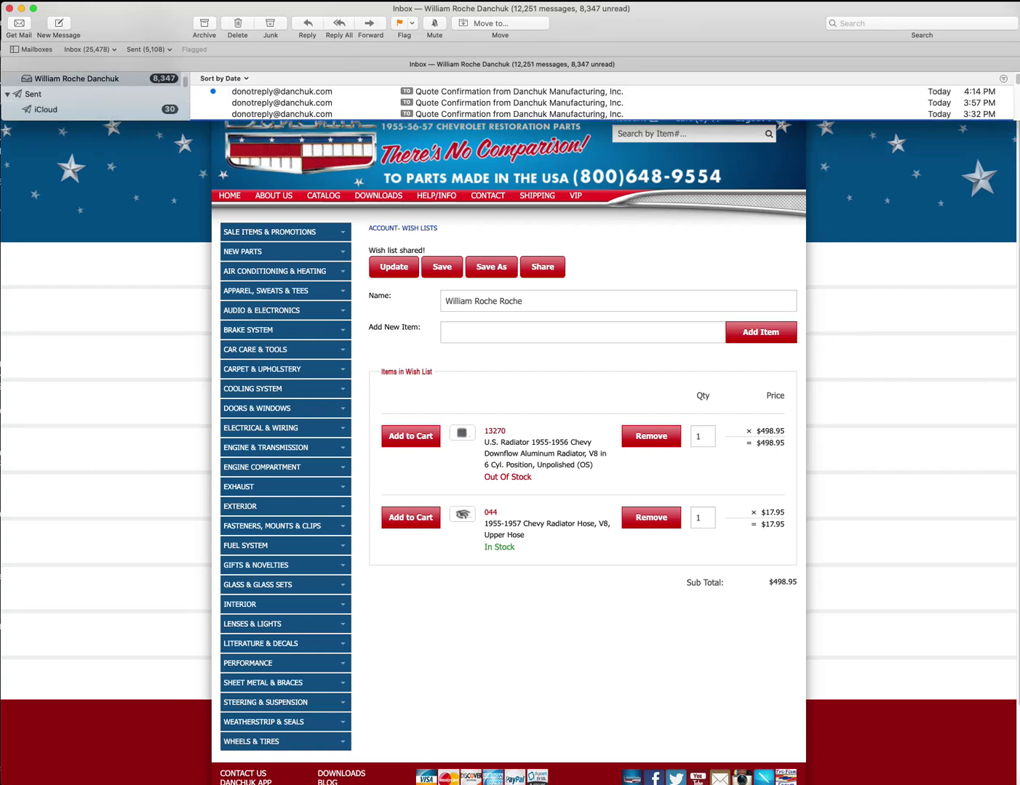
pyautogui.click(256, 92)
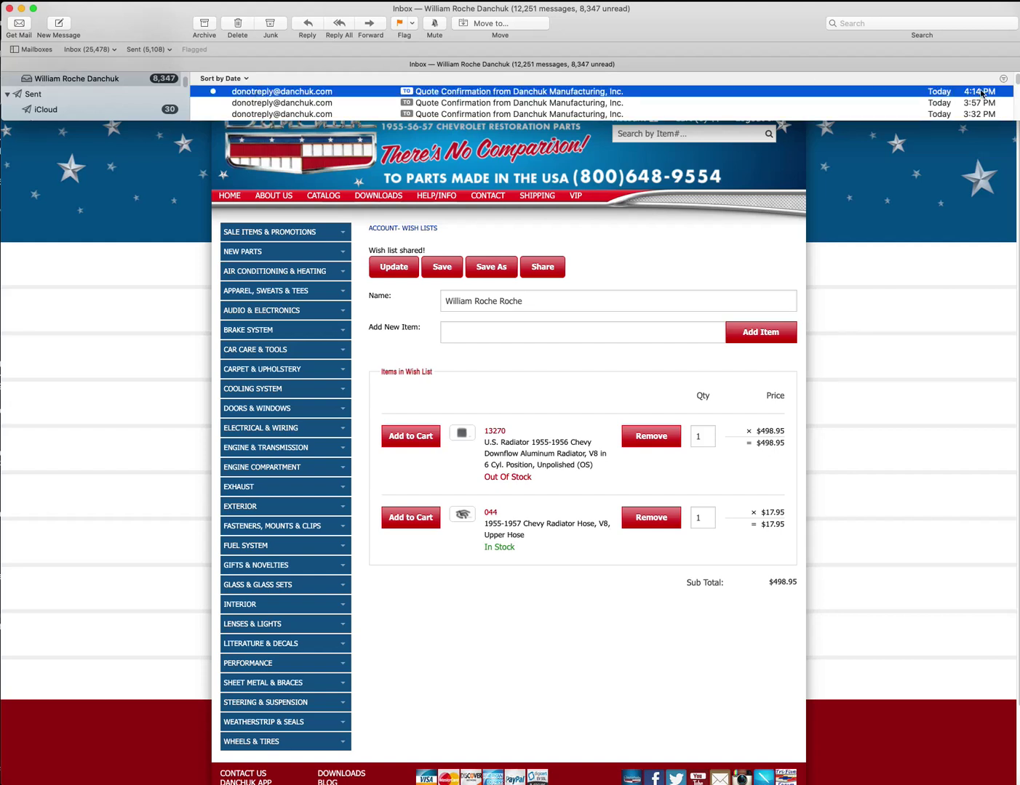
pyautogui.doubleClick(464, 93)
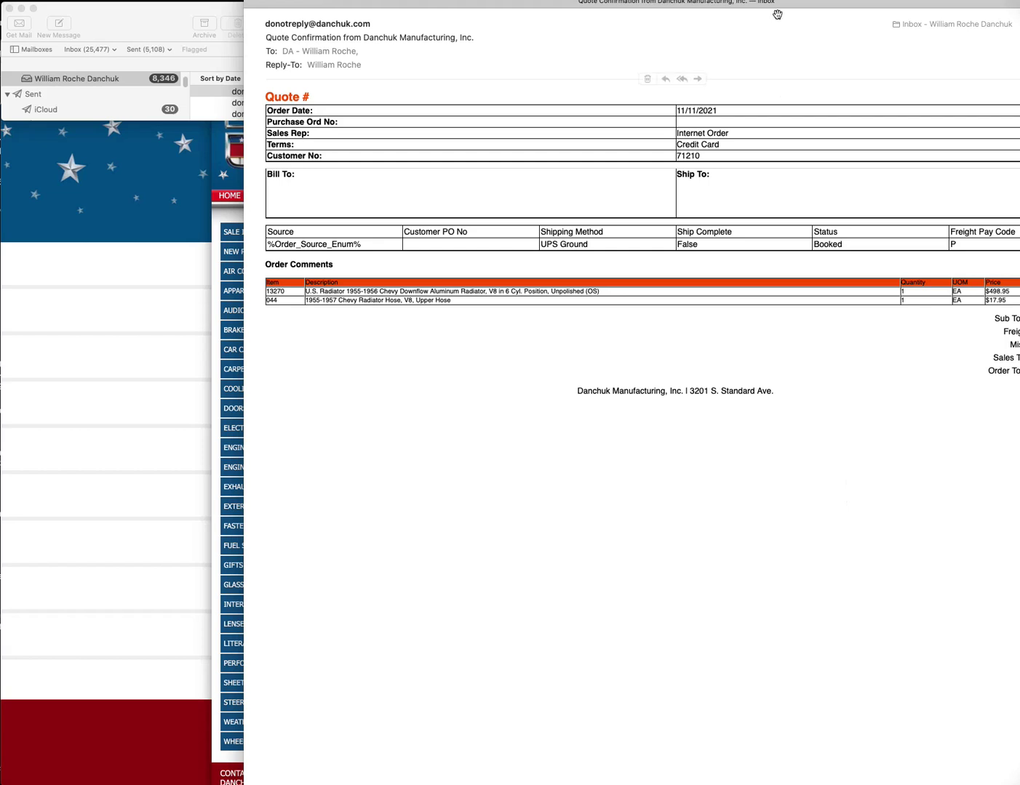
pyautogui.doubleClick(654, 4)
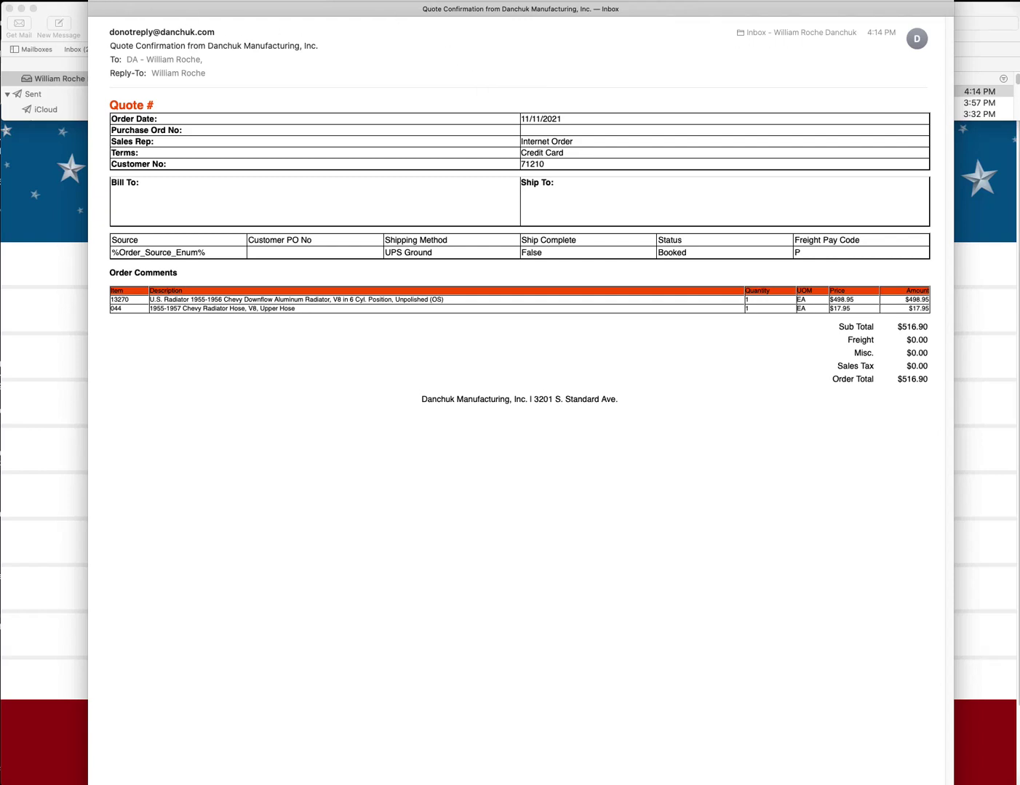
pyautogui.press('super+w')
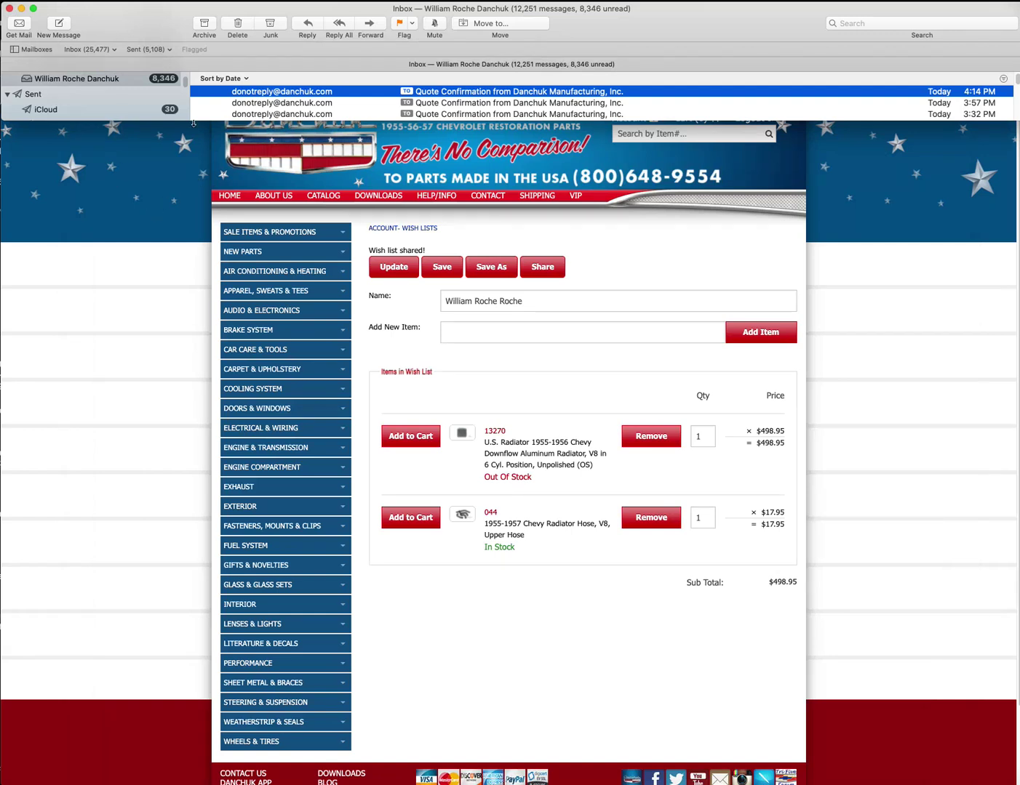
# Return to the Danchuk site and open the Main wish list holding fan shroud 16625.
pyautogui.click(147, 154)
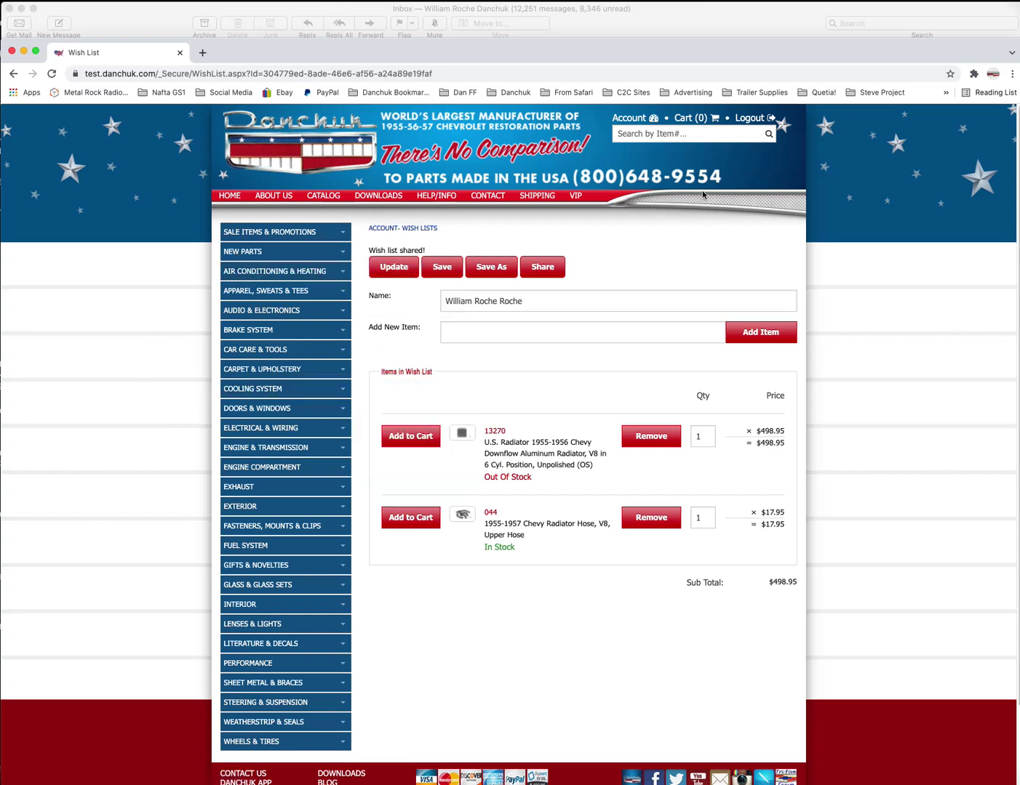
pyautogui.click(625, 120)
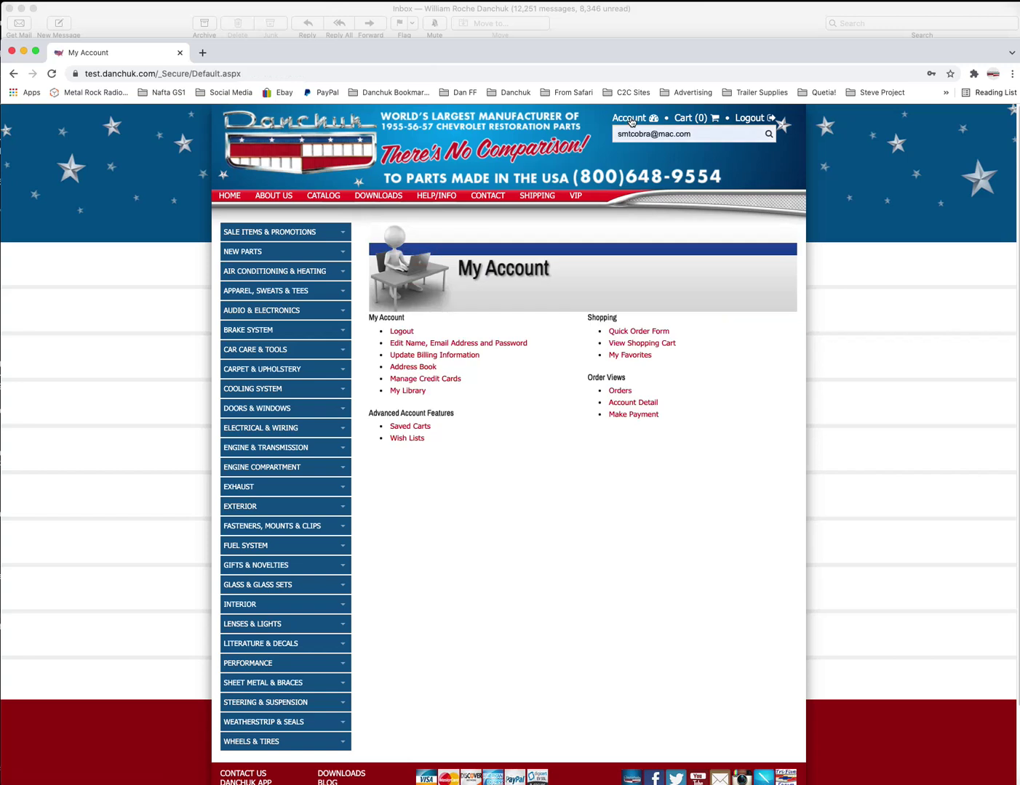
pyautogui.click(405, 439)
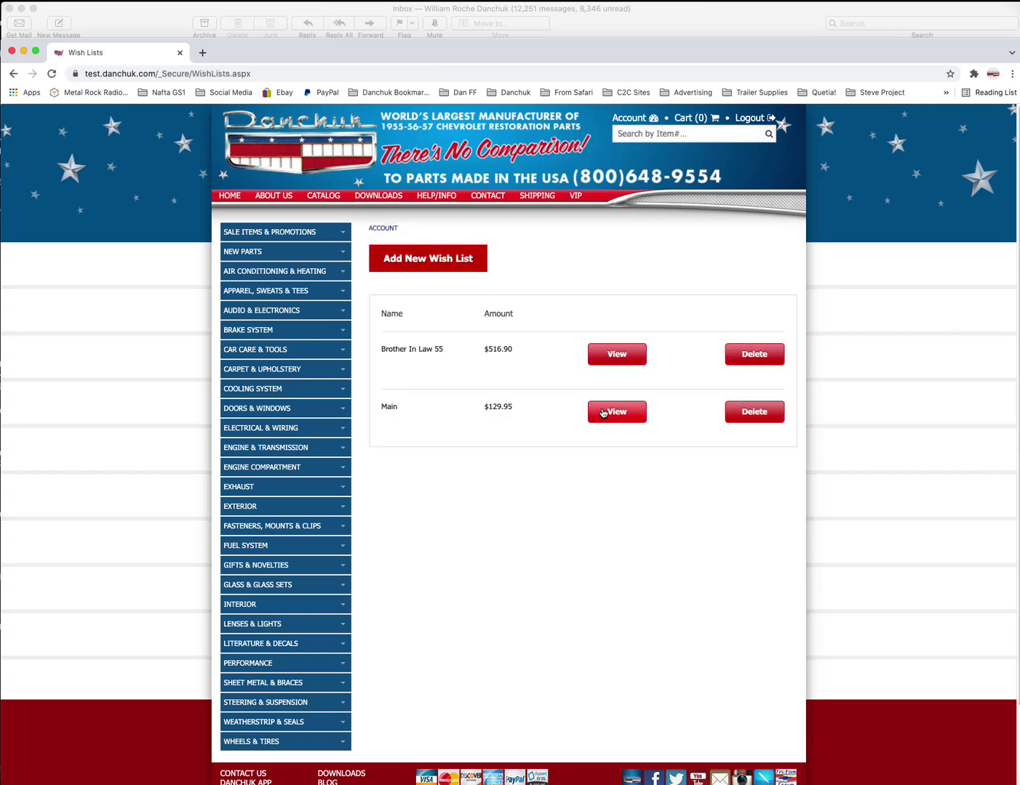
pyautogui.click(615, 412)
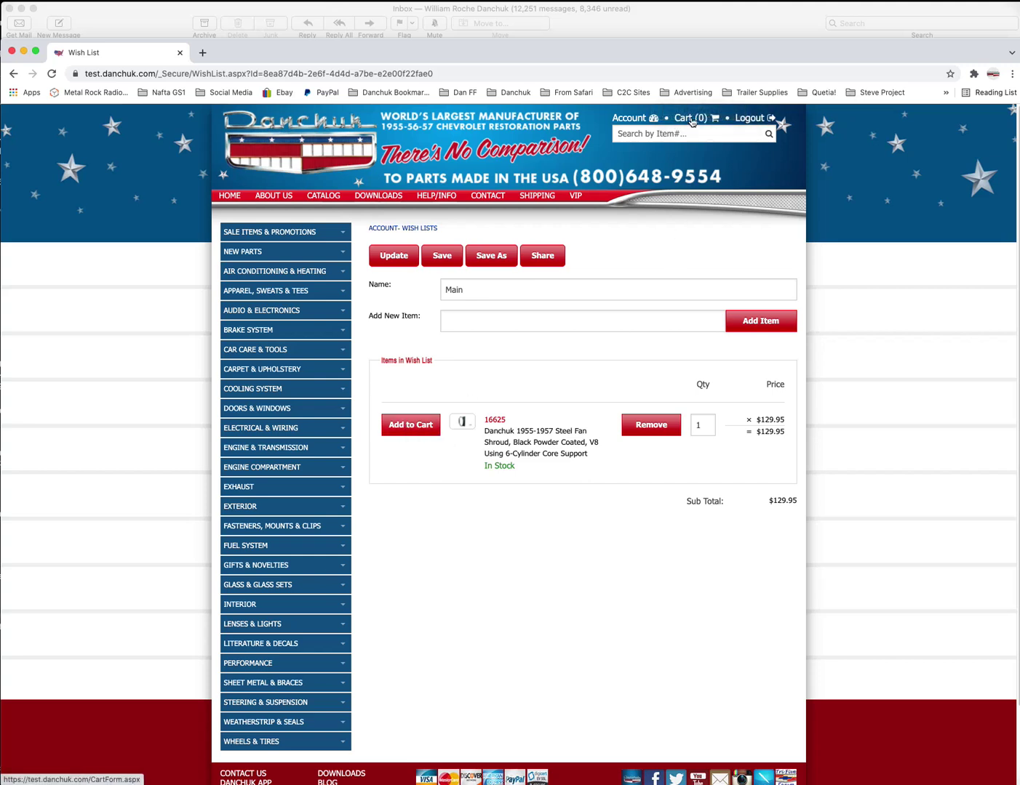
# Add fan shroud 16625 from the Main list to the cart, then view the cart.
pyautogui.click(403, 427)
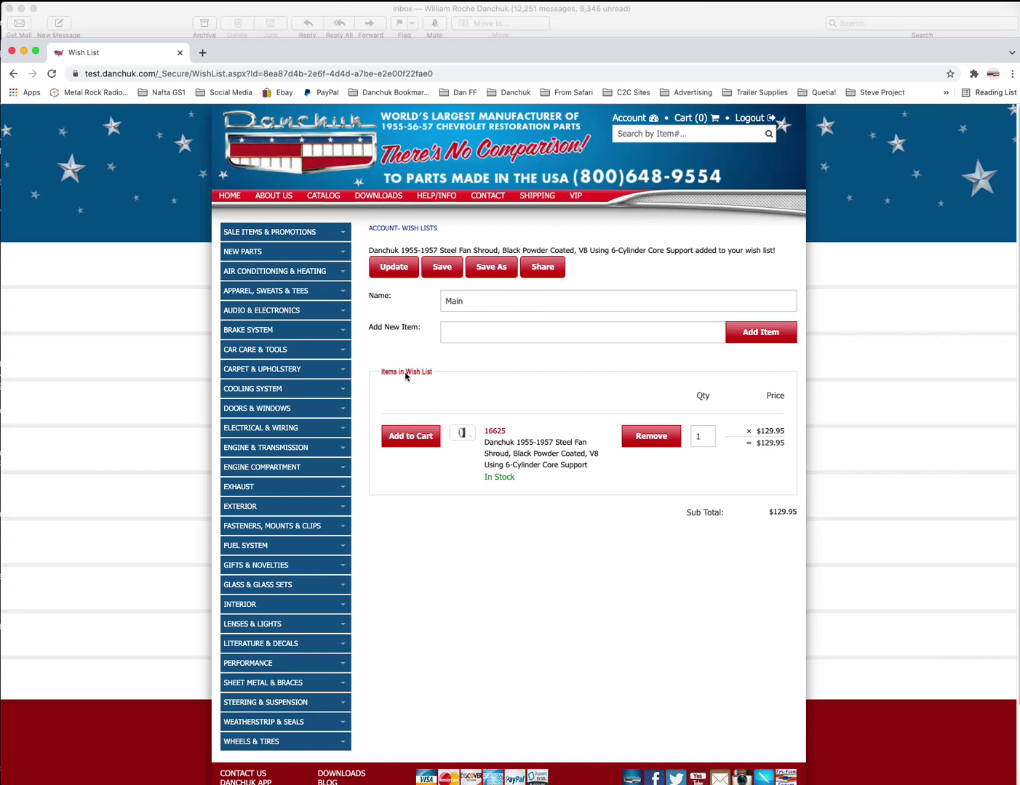
pyautogui.click(399, 269)
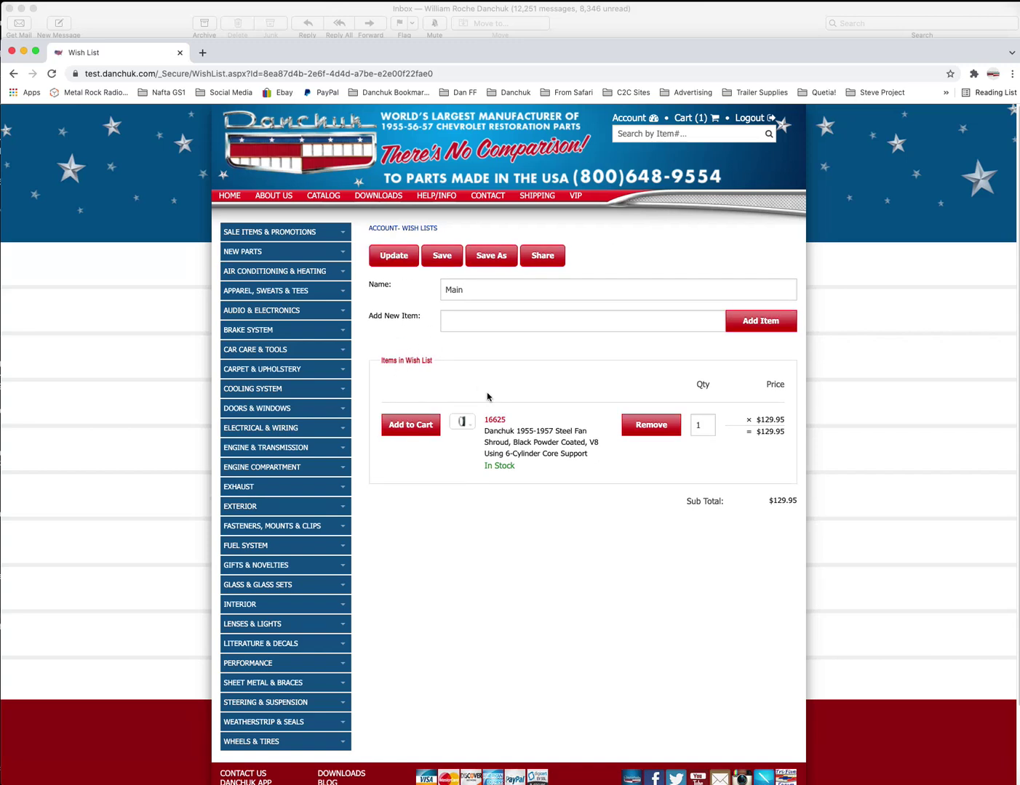
pyautogui.click(682, 119)
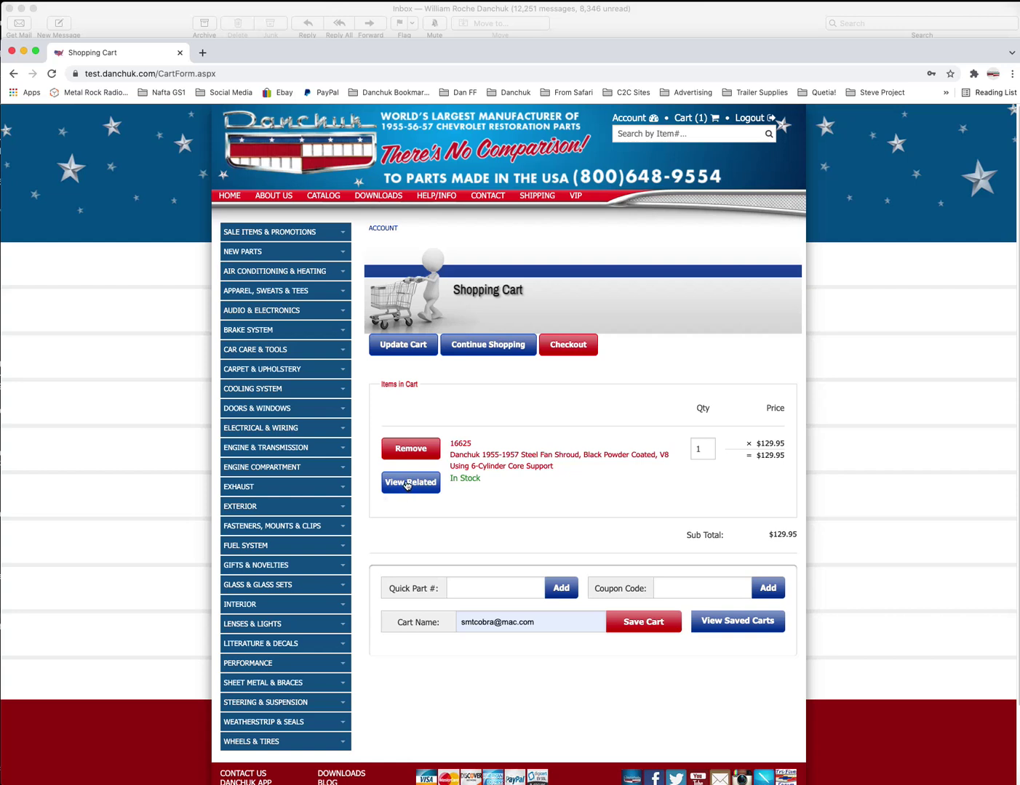
# Glance at the fan shroud's related items, then review the checkout page ($164.13 total).
pyautogui.click(408, 484)
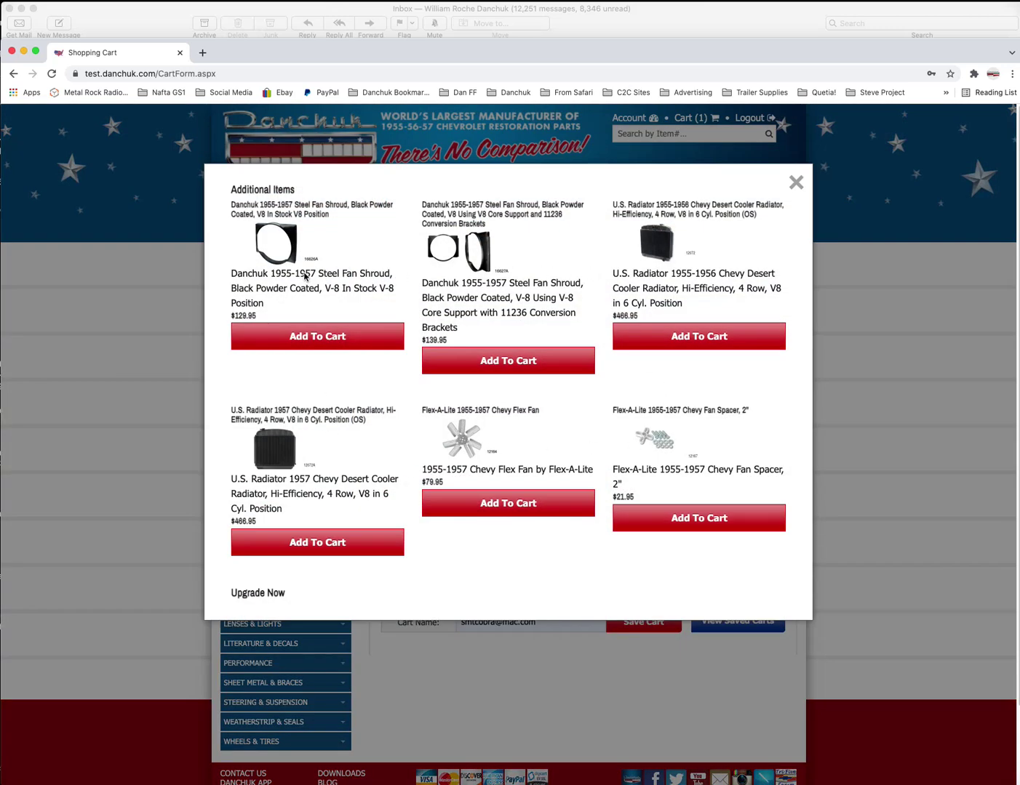
pyautogui.click(796, 183)
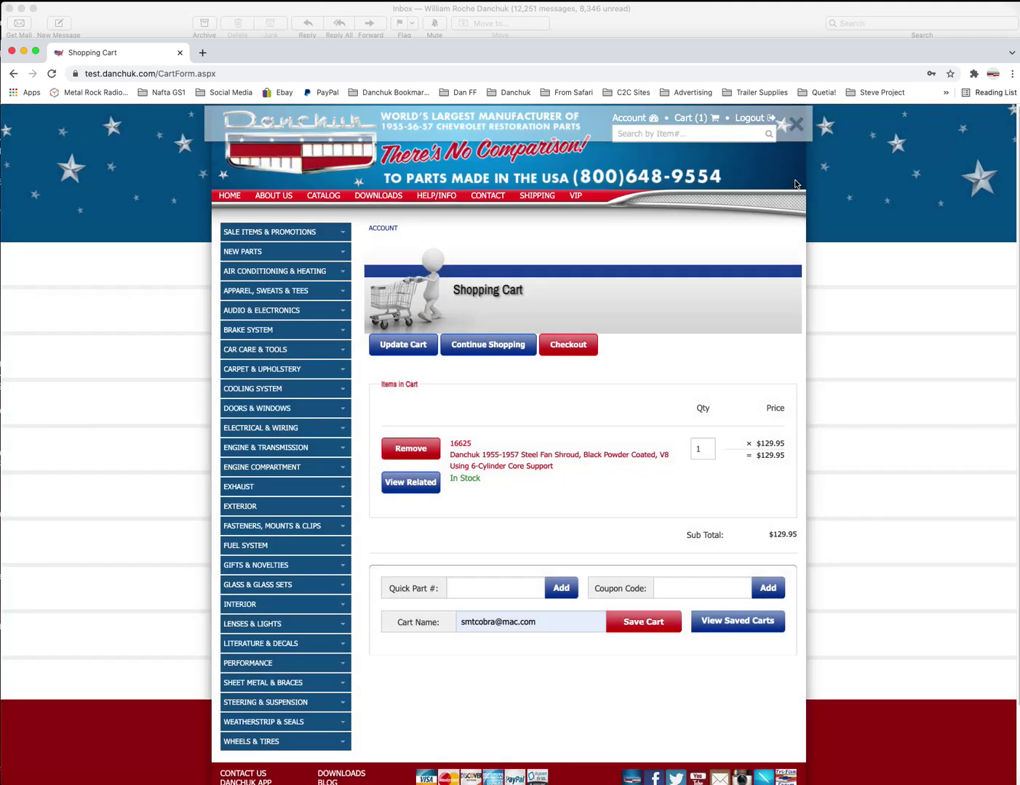
pyautogui.click(566, 347)
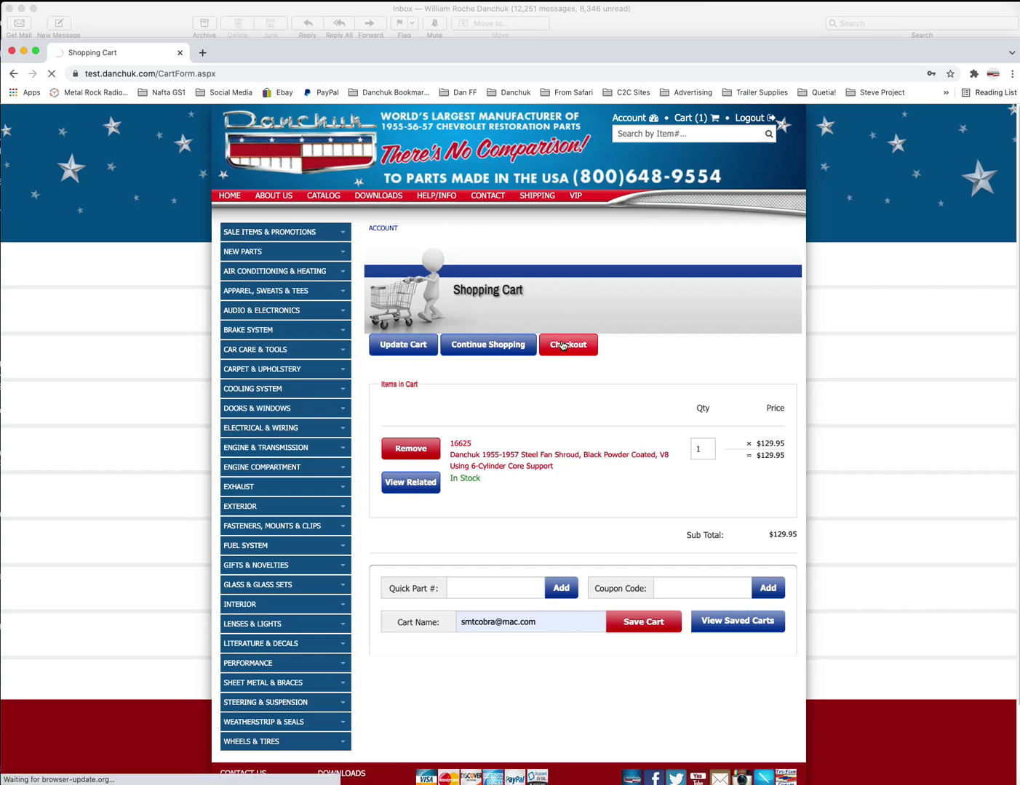
pyautogui.scroll(-3, 581, 386)
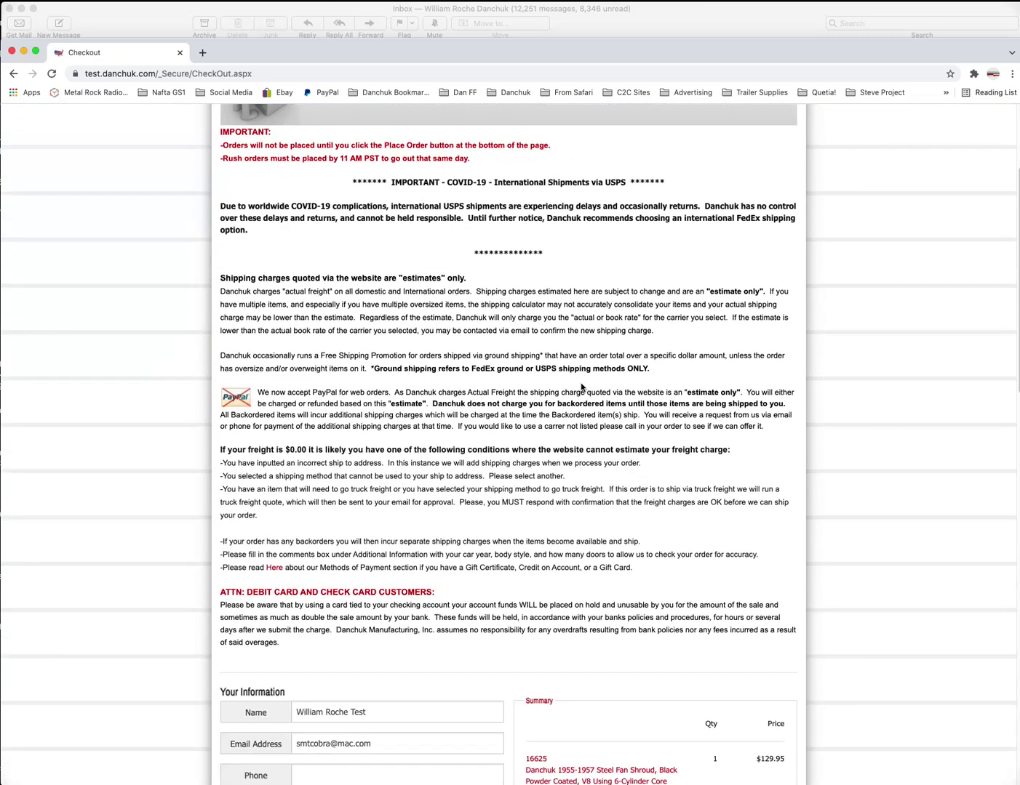
pyautogui.scroll(-15, 581, 387)
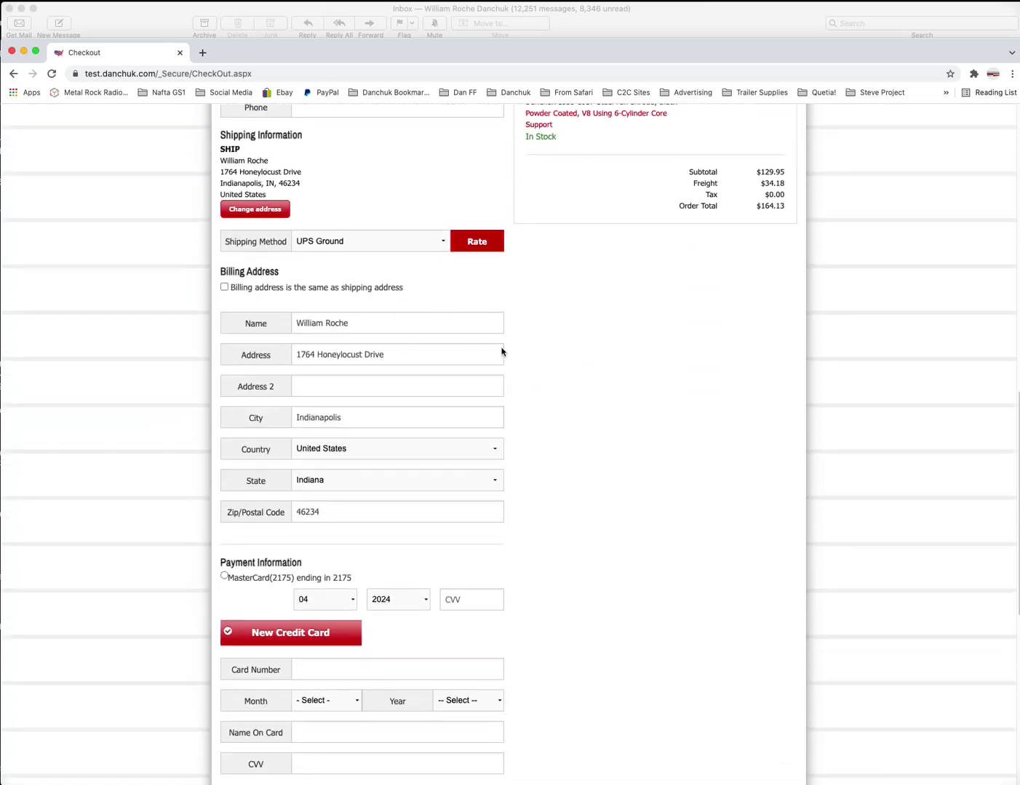
pyautogui.scroll(18, 574, 356)
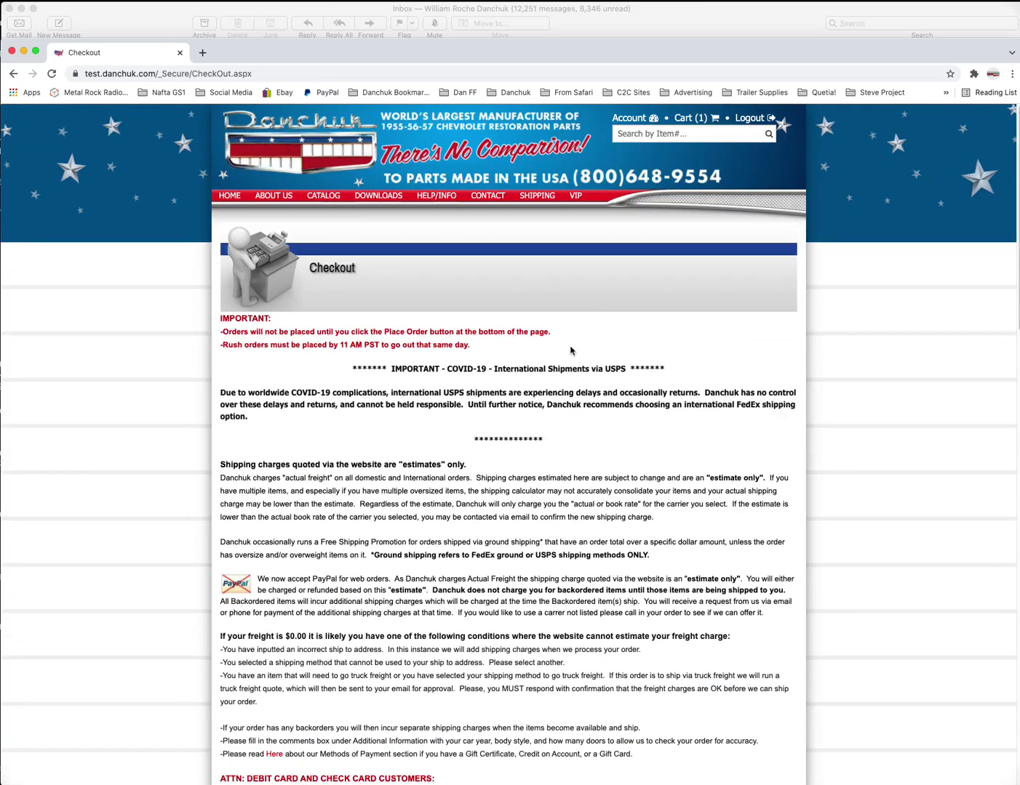
# Remove fan shroud 16625 so the cart is $0.00, then go back to My Account.
pyautogui.click(625, 120)
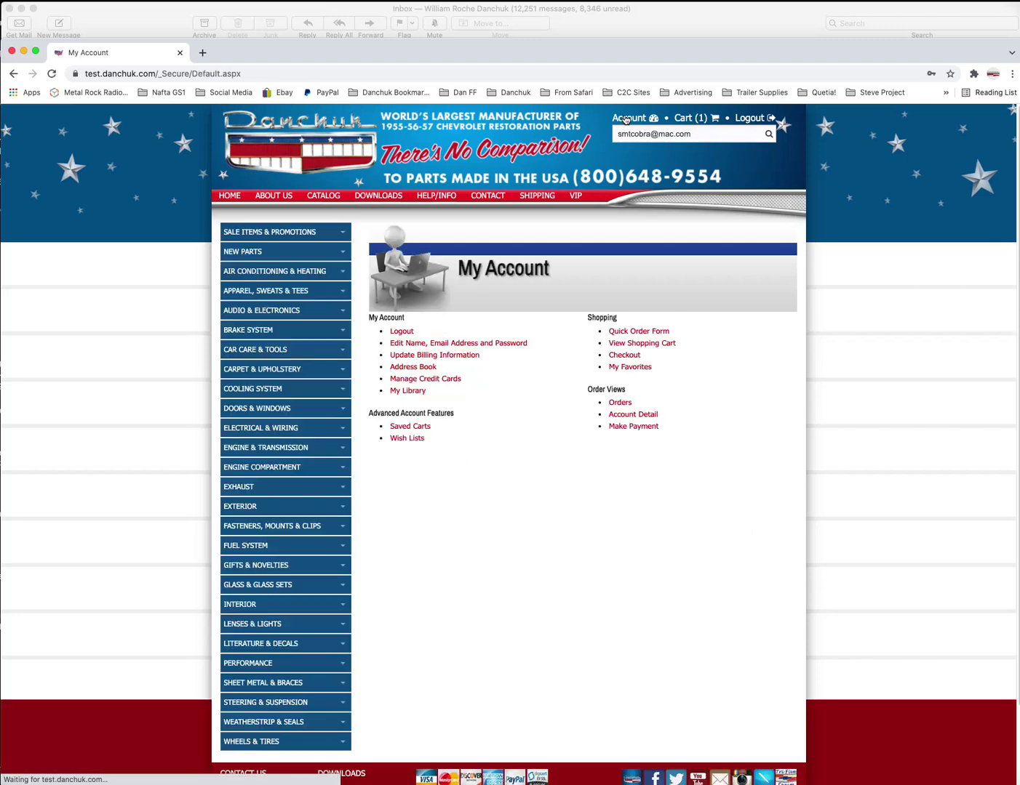
pyautogui.click(681, 120)
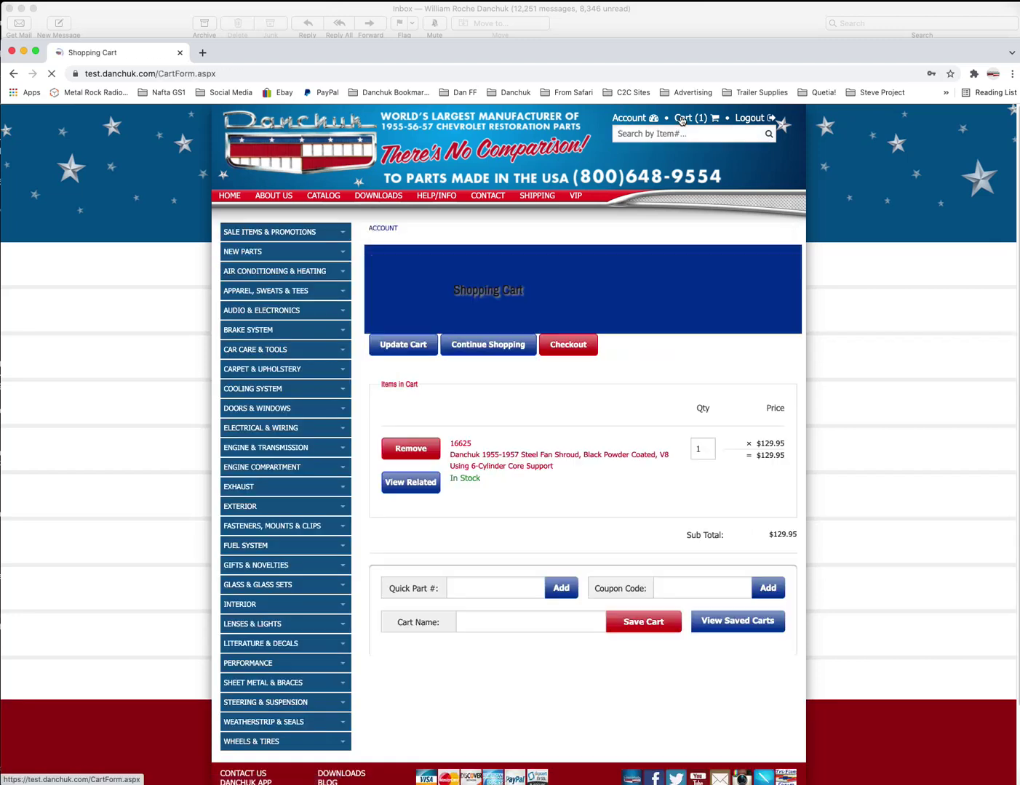
pyautogui.click(411, 446)
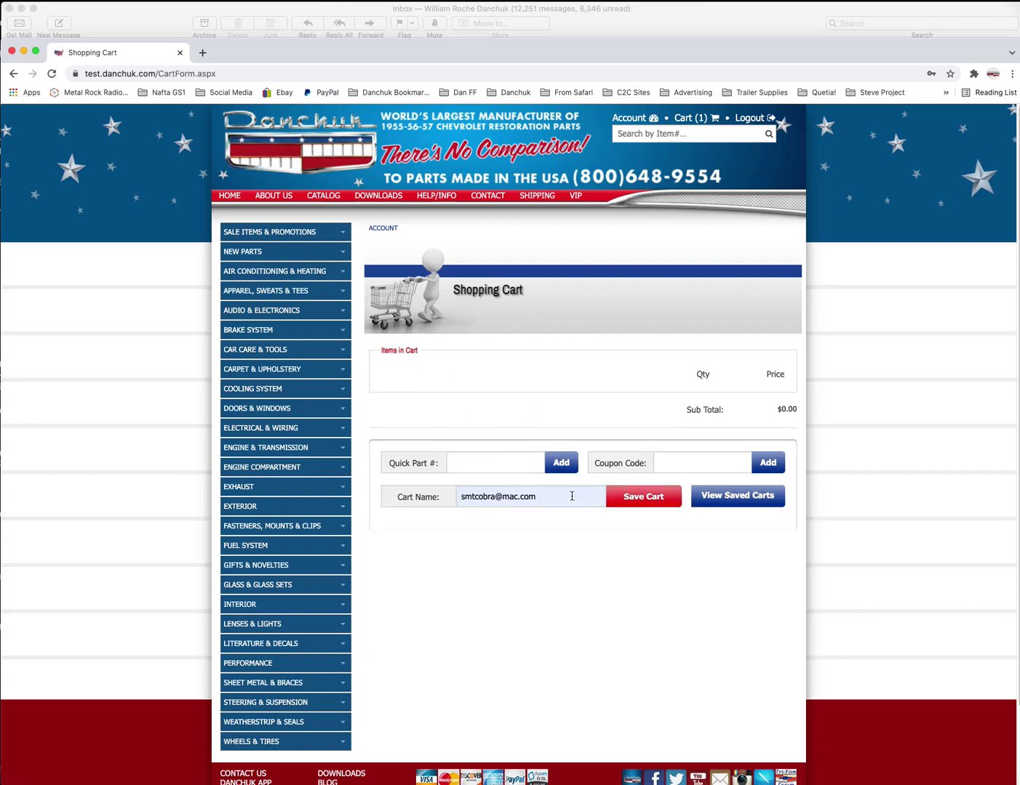
pyautogui.click(687, 121)
pyautogui.click(633, 119)
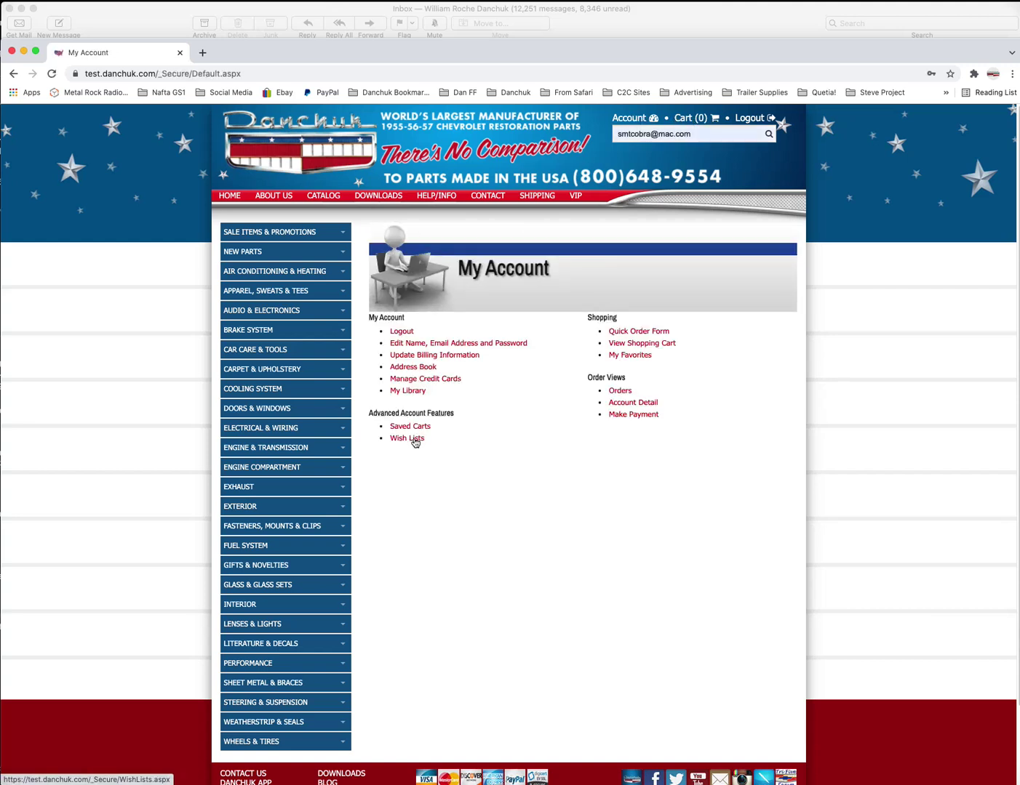
# Highlight radiator 13270's Out Of Stock status and $498.95 price on Brother In Law 55, then log out.
pyautogui.click(416, 440)
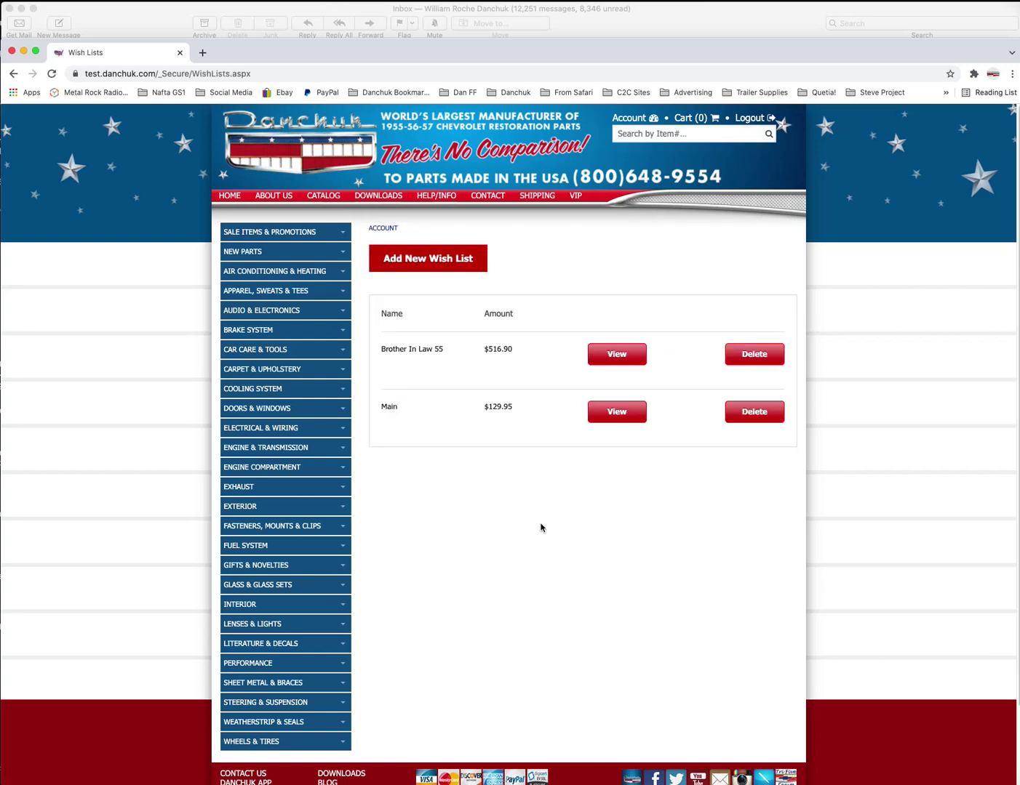
pyautogui.click(615, 356)
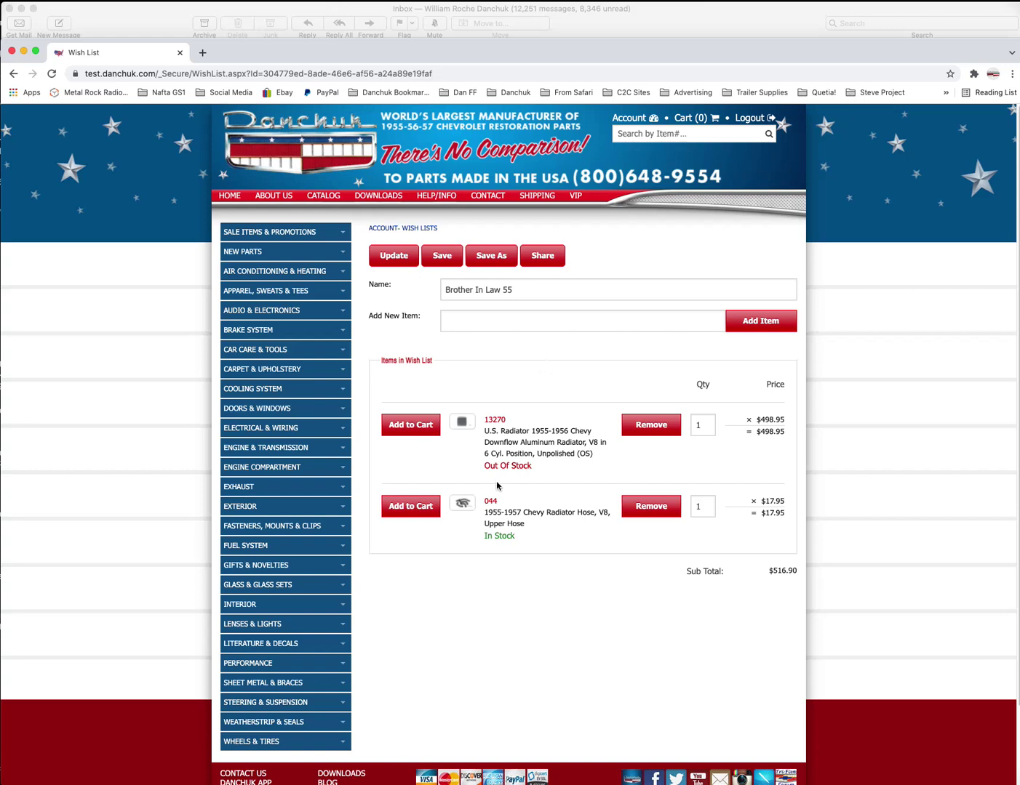
pyautogui.moveTo(483, 467); pyautogui.dragTo(536, 473)
pyautogui.moveTo(751, 421); pyautogui.dragTo(791, 426)
pyautogui.moveTo(481, 420); pyautogui.dragTo(520, 422)
pyautogui.moveTo(751, 420); pyautogui.dragTo(793, 423)
pyautogui.click(746, 122)
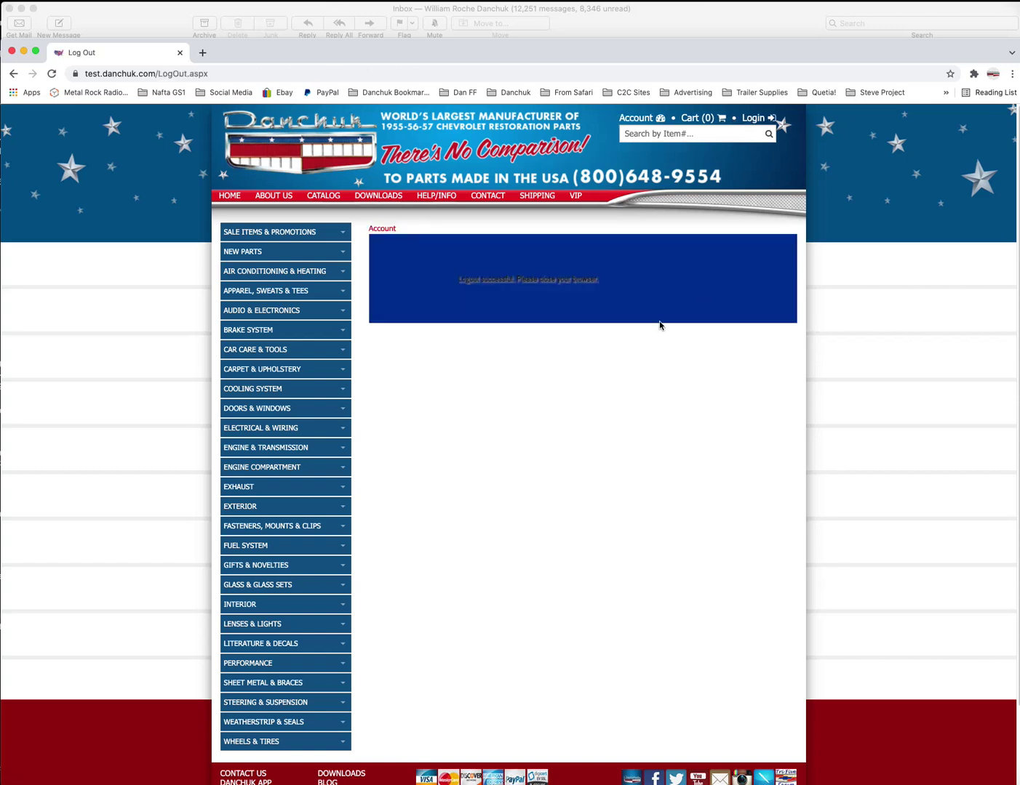